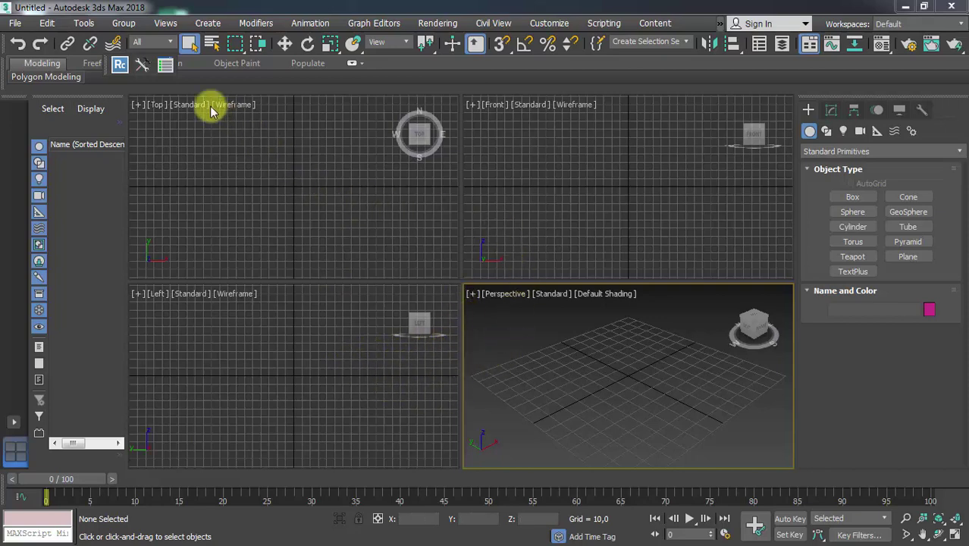
# Import Project.3ds from the E:\Biot\Tuto\BioT\3Ds folder, completely replacing the current scene with unit conversion enabled.
pyautogui.click(17, 23)
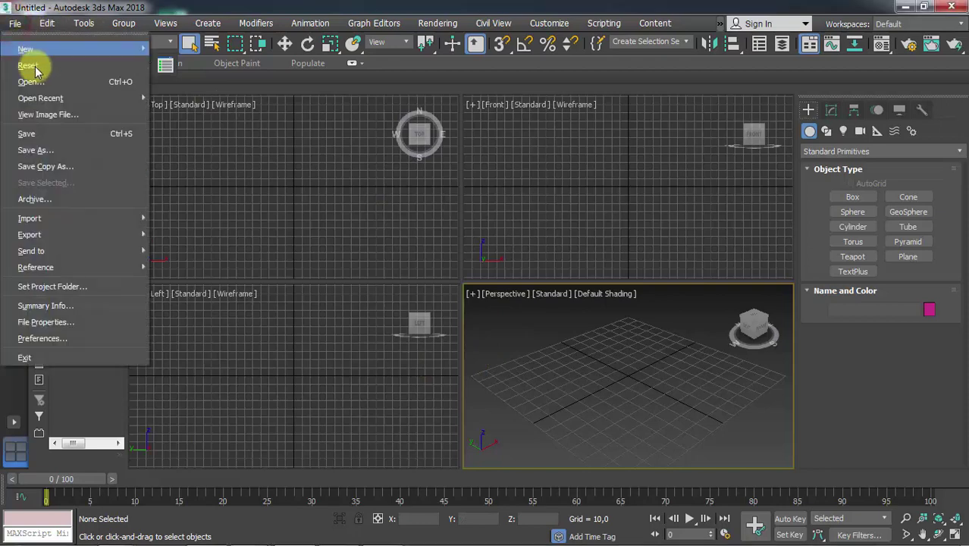
pyautogui.click(62, 219)
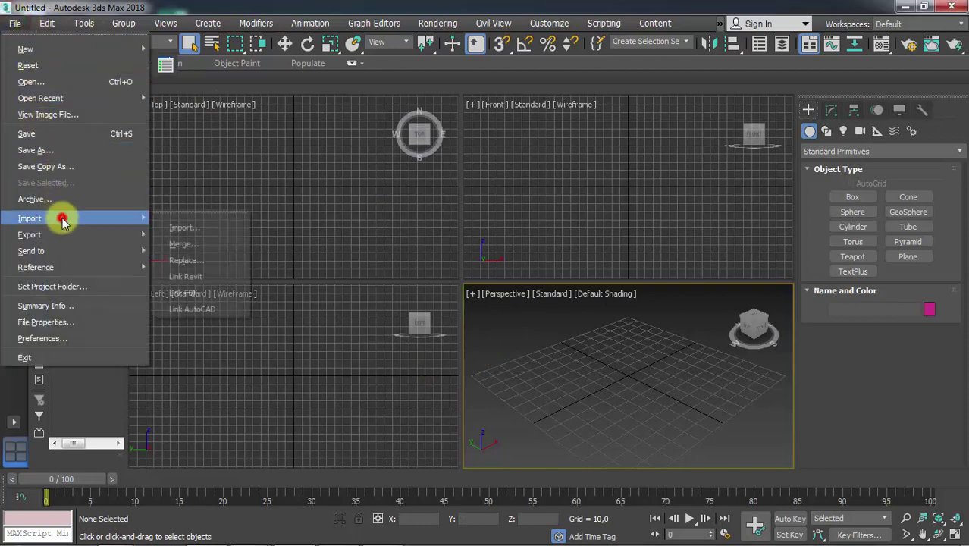
pyautogui.click(186, 228)
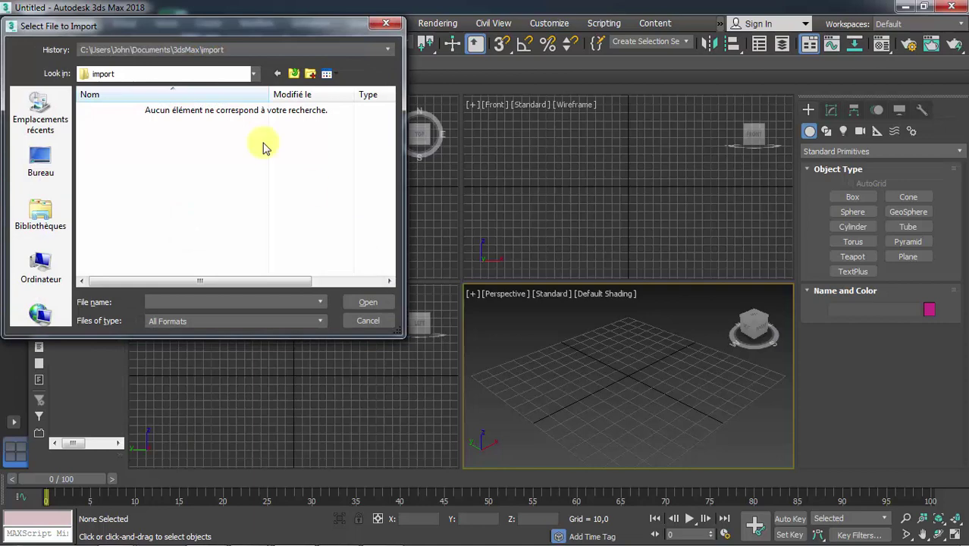
pyautogui.click(205, 52)
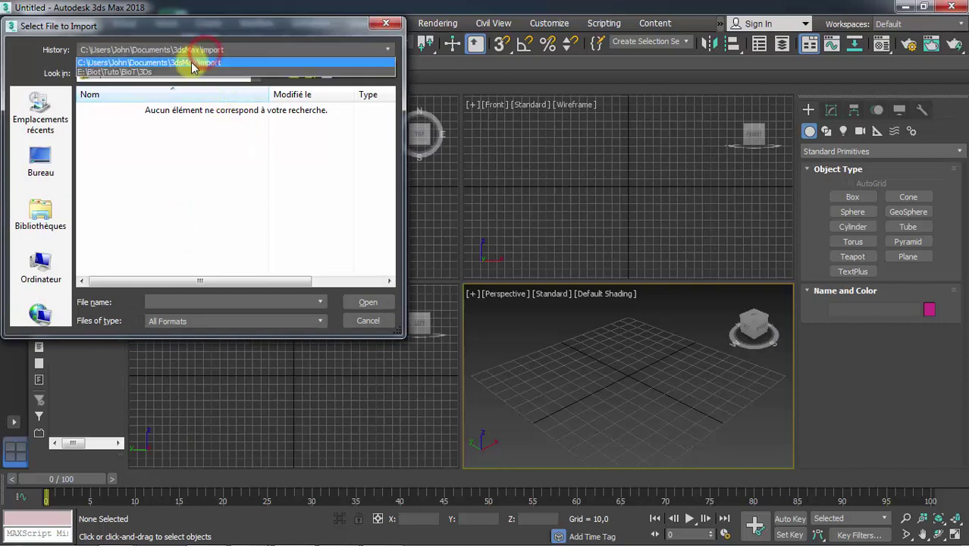
pyautogui.click(111, 73)
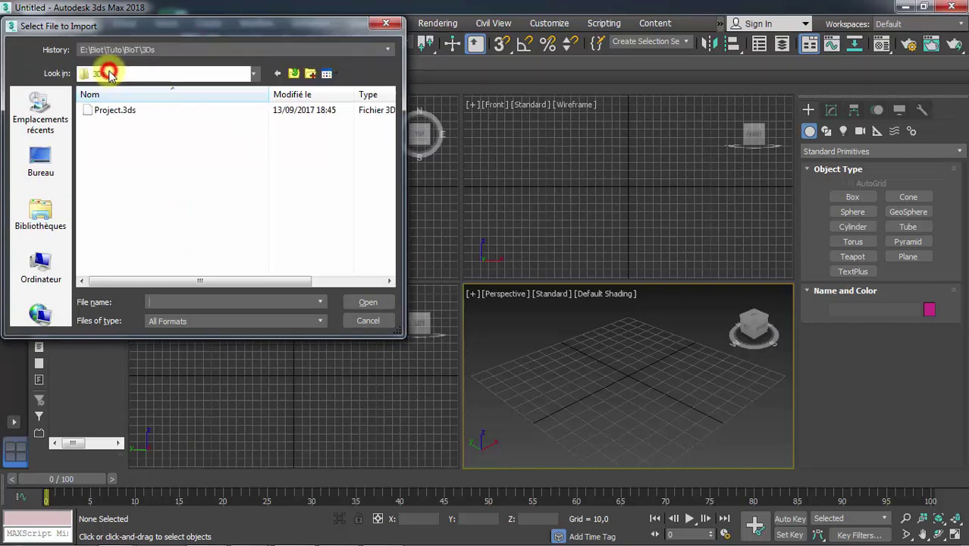
pyautogui.doubleClick(127, 112)
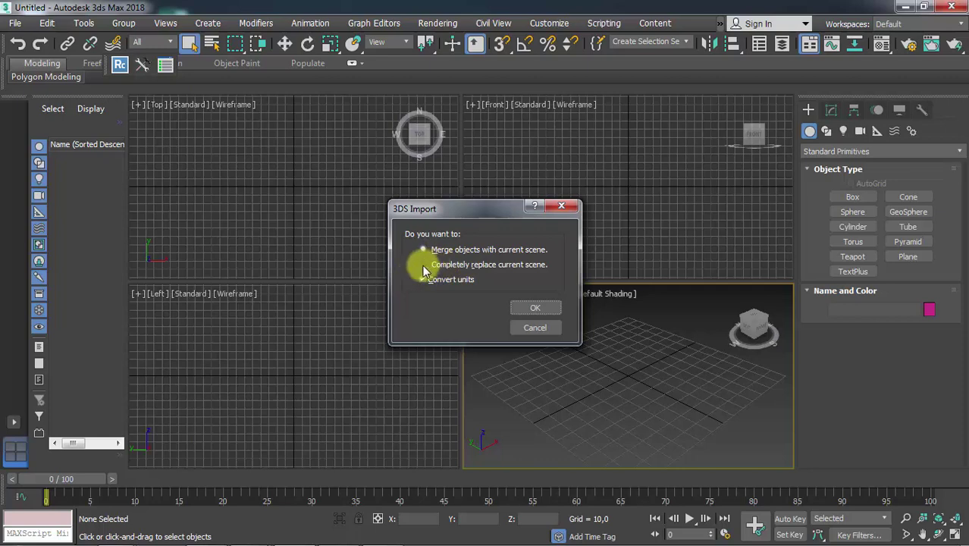
pyautogui.click(440, 265)
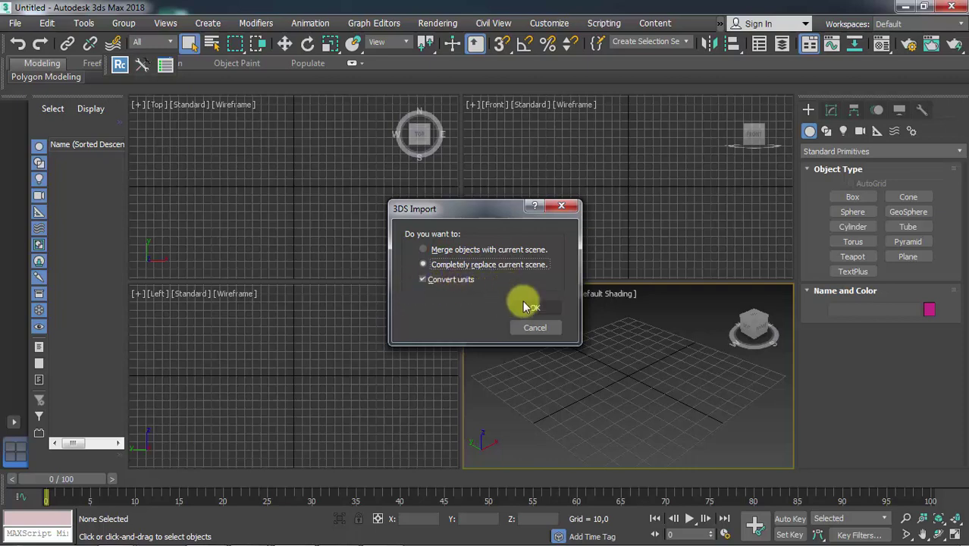
pyautogui.click(531, 306)
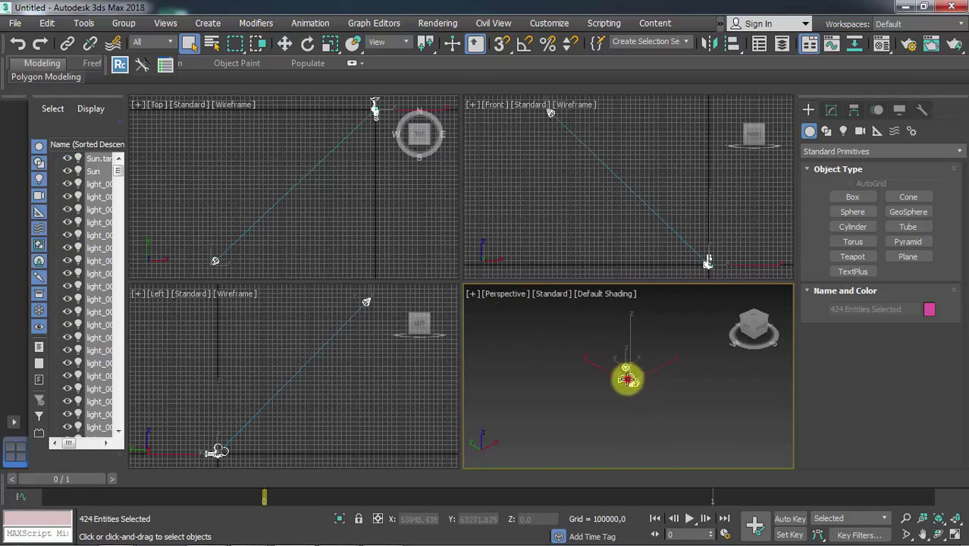
# Maximize the Perspective viewport and examine the imported house and its surroundings.
pyautogui.click(626, 379)
pyautogui.scroll(-5, 634, 406)
pyautogui.scroll(8, 661, 431)
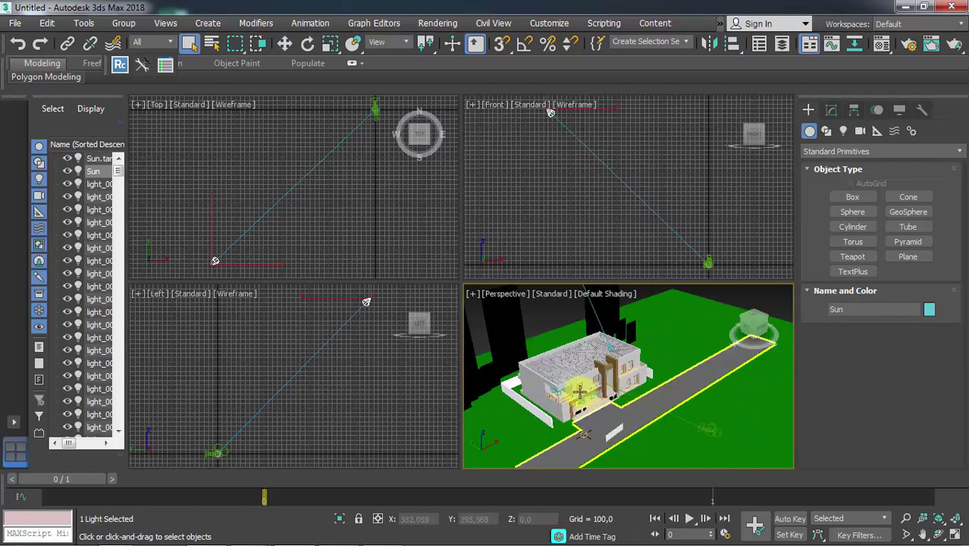
pyautogui.scroll(8, 585, 394)
pyautogui.hotkey('alt', 'w')
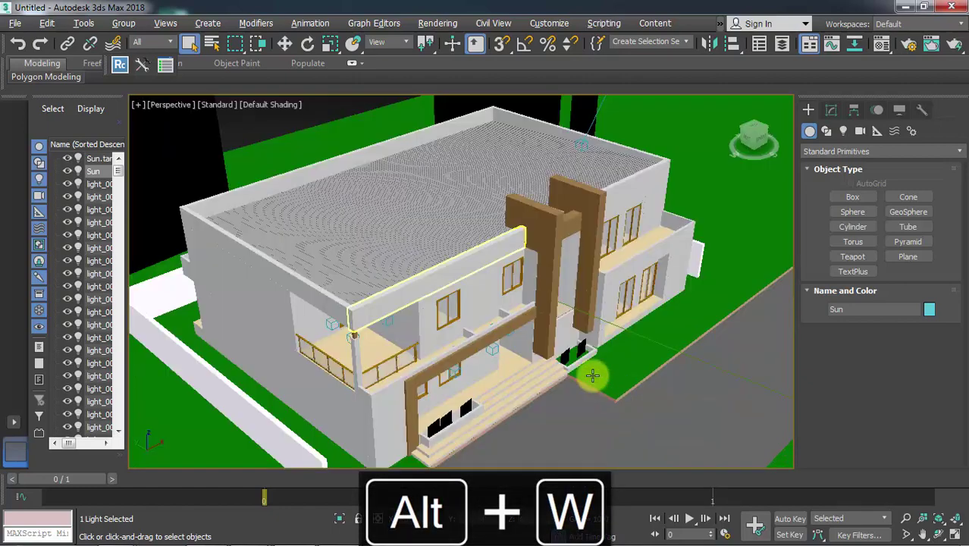
pyautogui.moveTo(465, 320); pyautogui.dragTo(487, 321, button='middle')
pyautogui.scroll(-6, 489, 322)
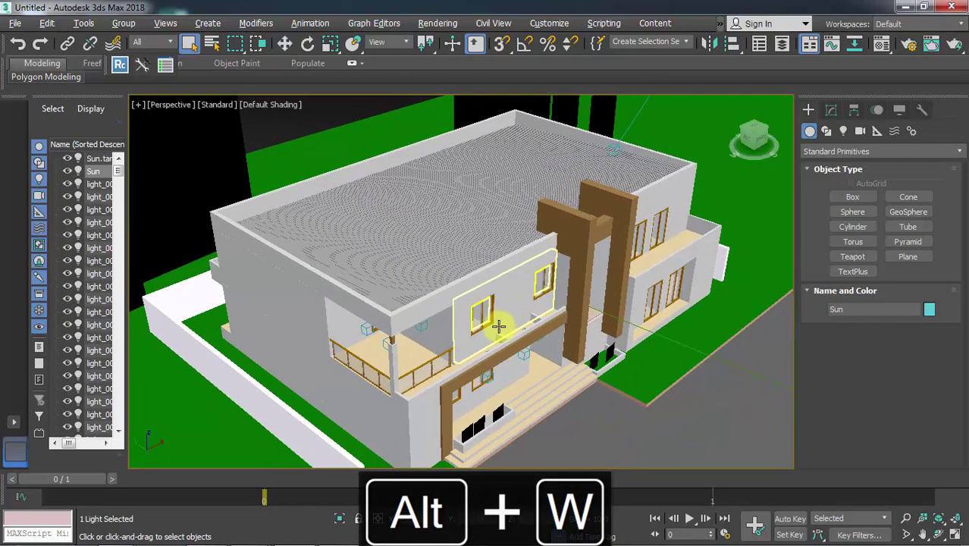
pyautogui.scroll(4, 493, 324)
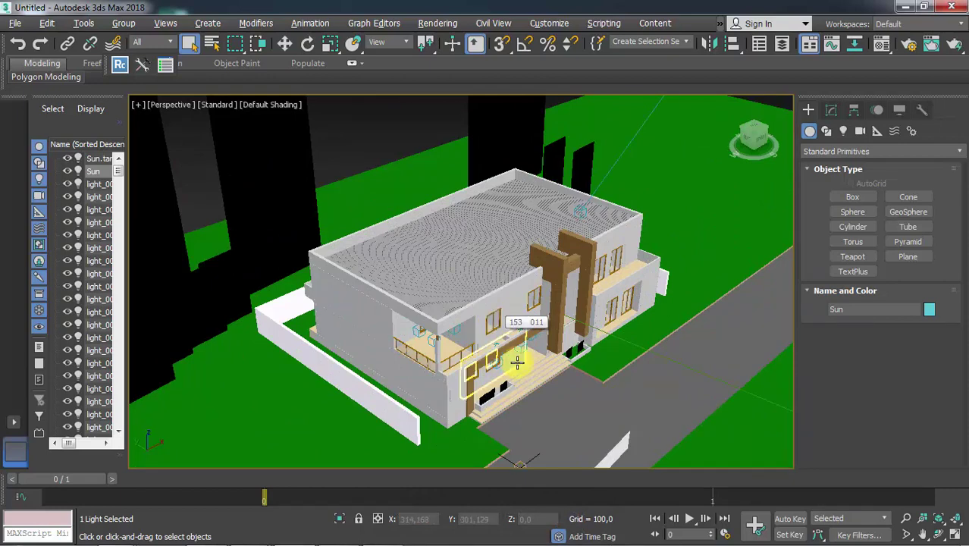
pyautogui.scroll(-2, 513, 400)
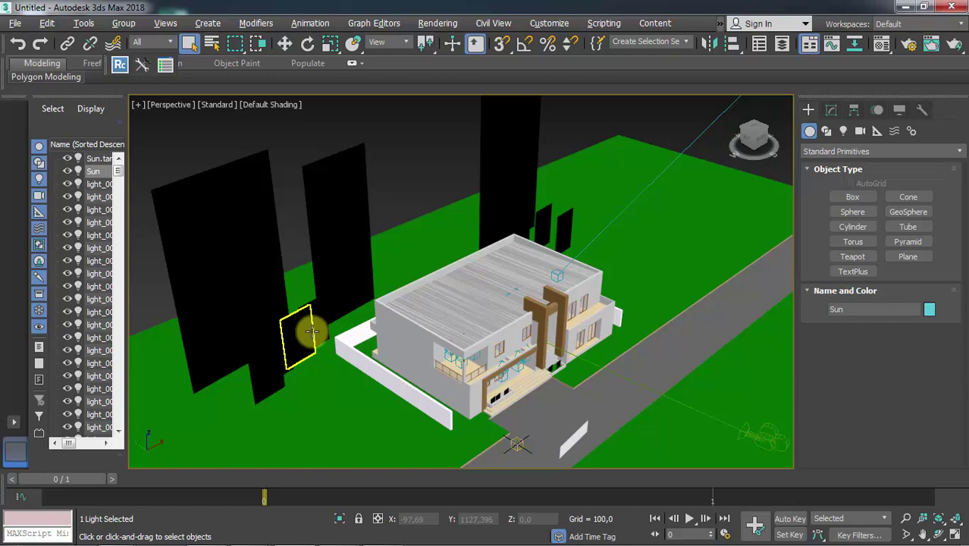
pyautogui.click(249, 274)
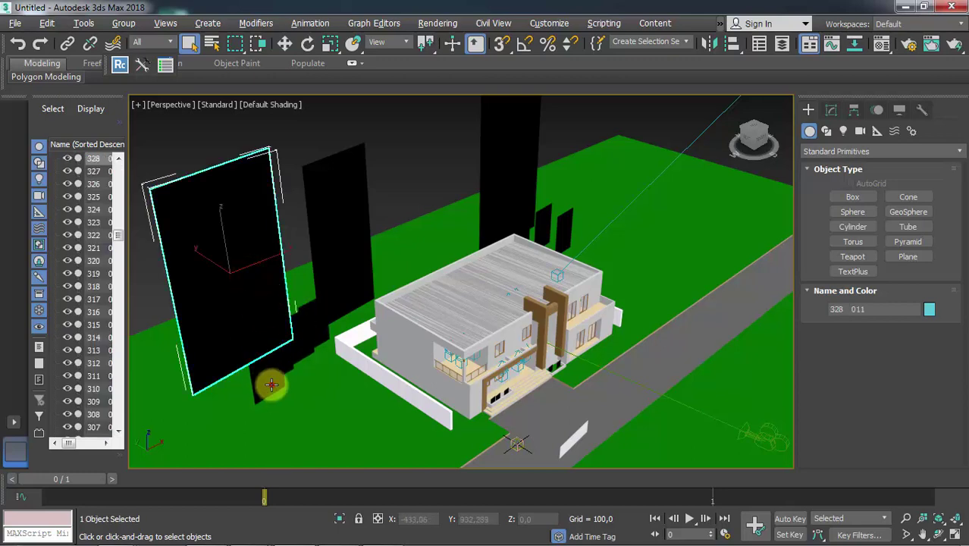
pyautogui.keyDown('ctrl'); pyautogui.click(271, 385); pyautogui.keyUp('ctrl')
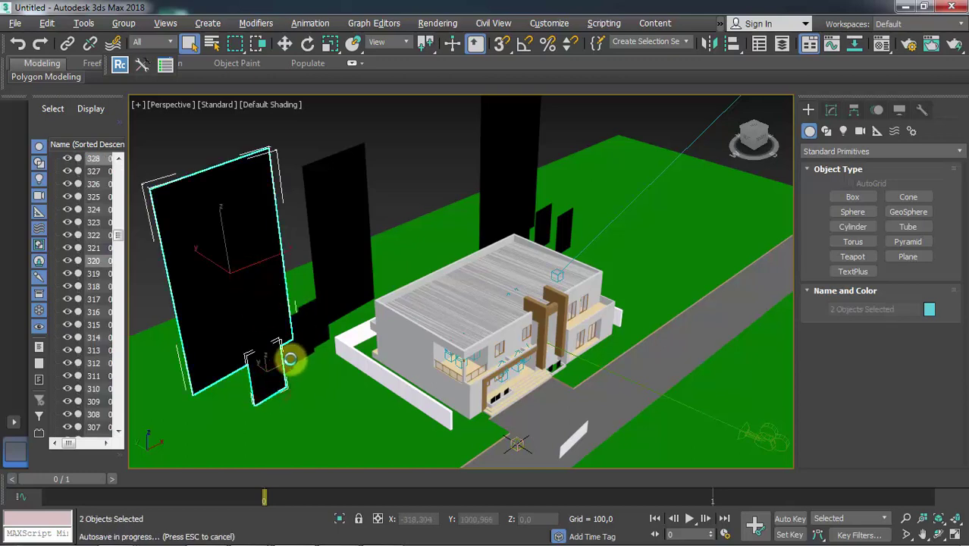
pyautogui.keyDown('ctrl'); pyautogui.click(295, 347); pyautogui.keyUp('ctrl')
pyautogui.keyDown('ctrl'); pyautogui.click(311, 331); pyautogui.keyUp('ctrl')
pyautogui.keyDown('ctrl'); pyautogui.click(324, 311); pyautogui.keyUp('ctrl')
pyautogui.keyDown('ctrl'); pyautogui.click(339, 279); pyautogui.keyUp('ctrl')
# Delete the large black plane on the lawn beside the house together with the three small black planes next to it.
pyautogui.click(236, 256)
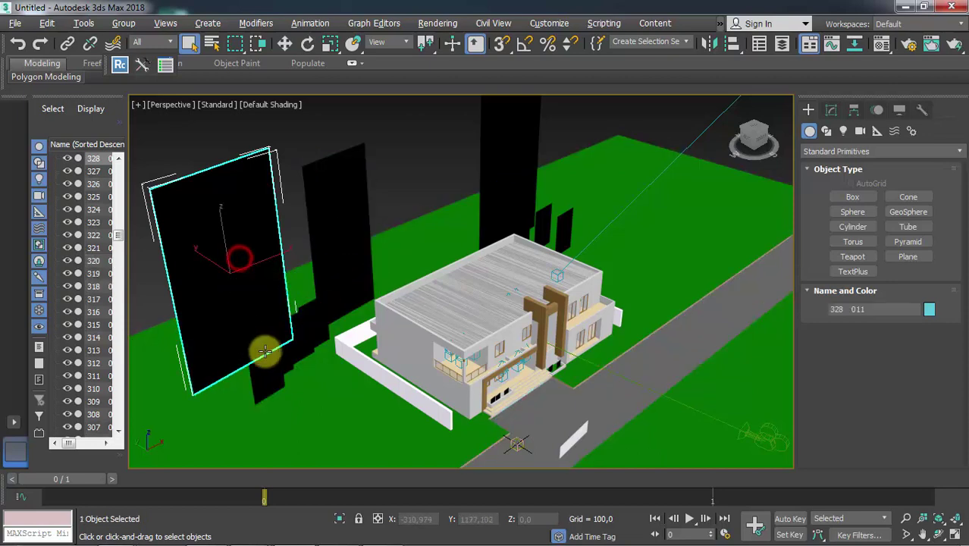
pyautogui.keyDown('ctrl'); pyautogui.click(275, 361); pyautogui.keyUp('ctrl')
pyautogui.keyDown('ctrl'); pyautogui.click(291, 346); pyautogui.keyUp('ctrl')
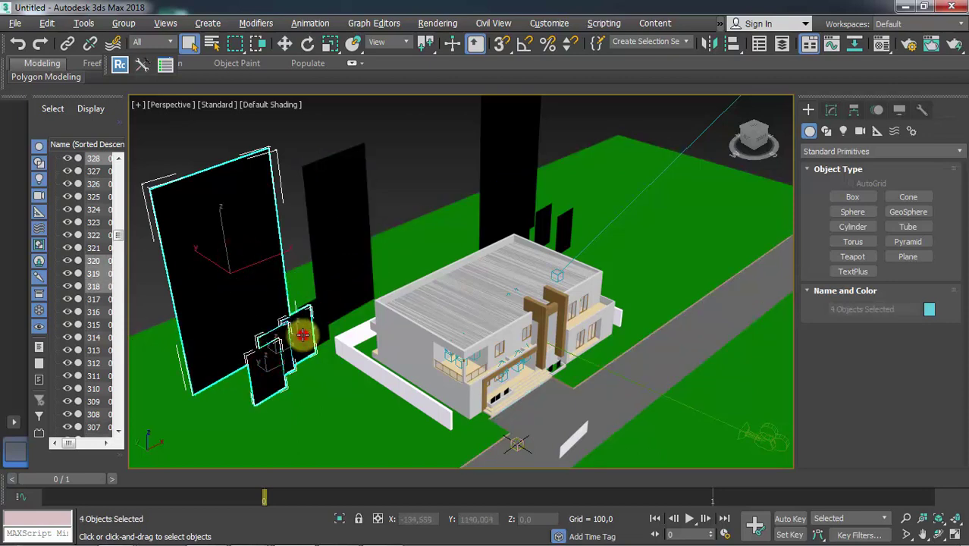
pyautogui.press('Delete')
# Delete the remaining small and tall black planes beside the house and the tall black plane behind it.
pyautogui.click(313, 307)
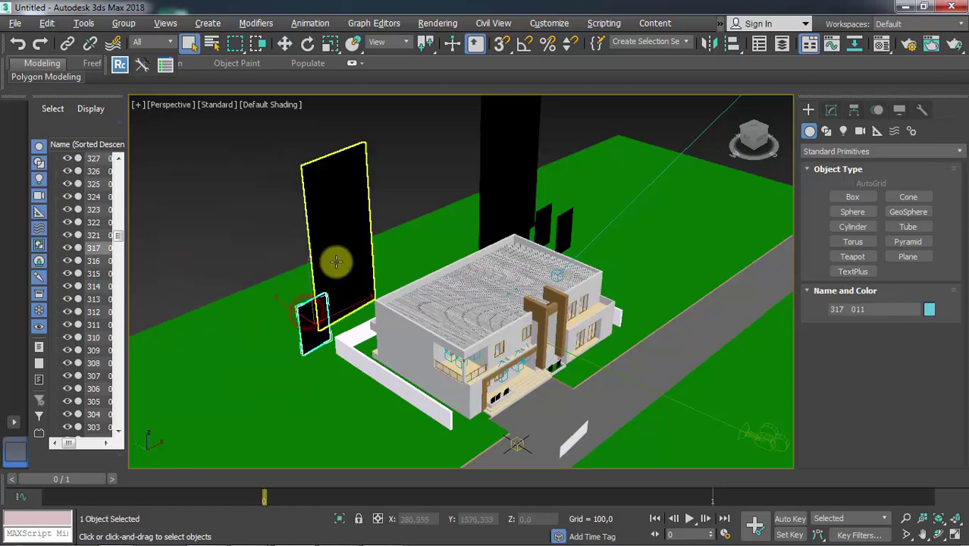
pyautogui.click(338, 259)
pyautogui.press('Delete')
pyautogui.click(494, 184)
pyautogui.press('Delete')
# Delete the five small black planes standing on the lawn behind the house's roof.
pyautogui.scroll(5, 505, 217)
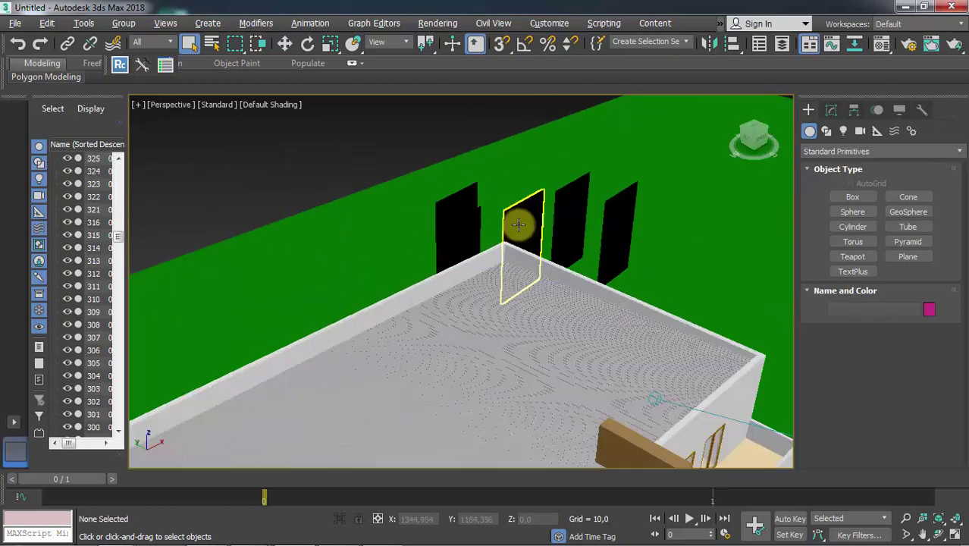
pyautogui.click(602, 217)
pyautogui.keyDown('ctrl'); pyautogui.click(590, 228); pyautogui.keyUp('ctrl')
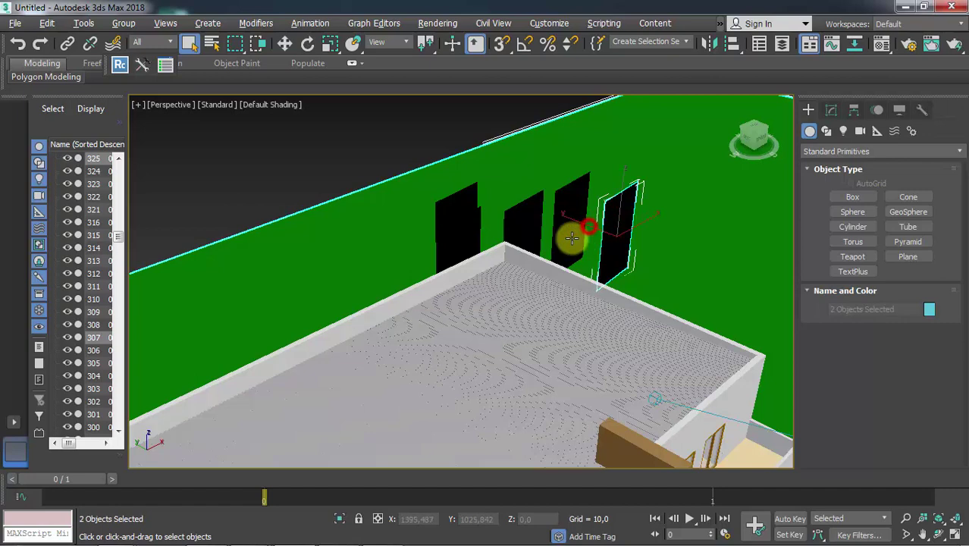
pyautogui.click(454, 206)
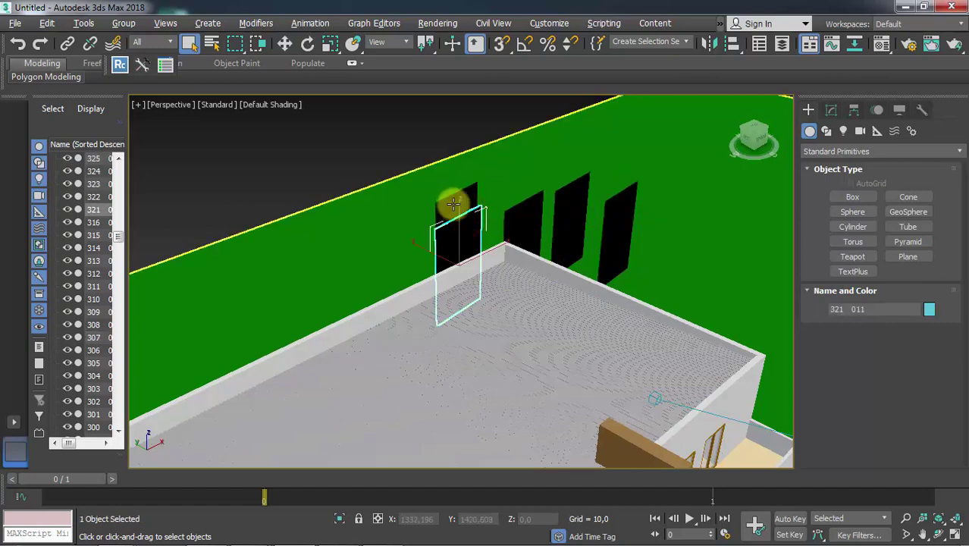
pyautogui.keyDown('ctrl'); pyautogui.click(522, 209); pyautogui.keyUp('ctrl')
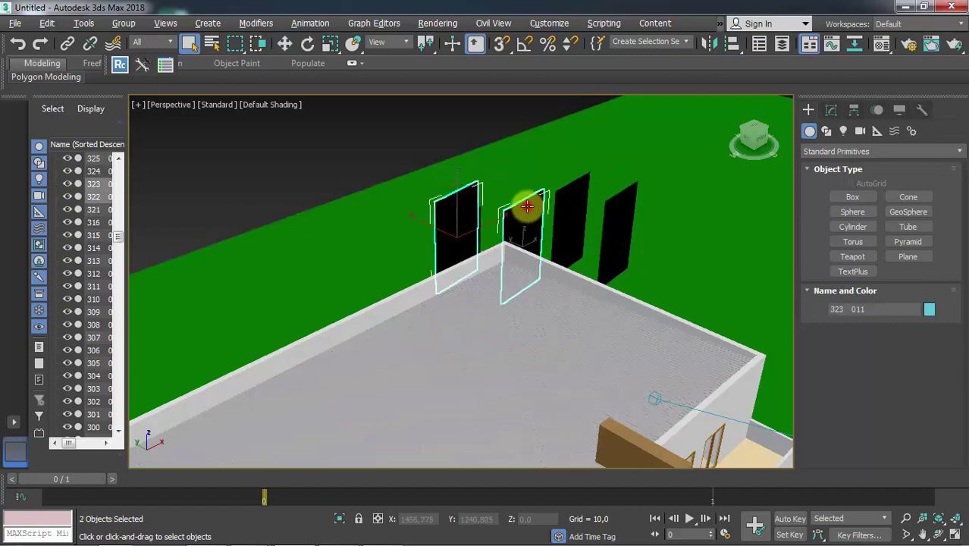
pyautogui.keyDown('ctrl'); pyautogui.click(584, 204); pyautogui.keyUp('ctrl')
pyautogui.keyDown('ctrl'); pyautogui.click(621, 211); pyautogui.keyUp('ctrl')
pyautogui.press('Delete')
pyautogui.click(459, 224)
pyautogui.press('Delete')
# Delete the five black planes in the planters by the entrance steps and the white panel standing on the road.
pyautogui.scroll(-6, 455, 220)
pyautogui.scroll(10, 461, 259)
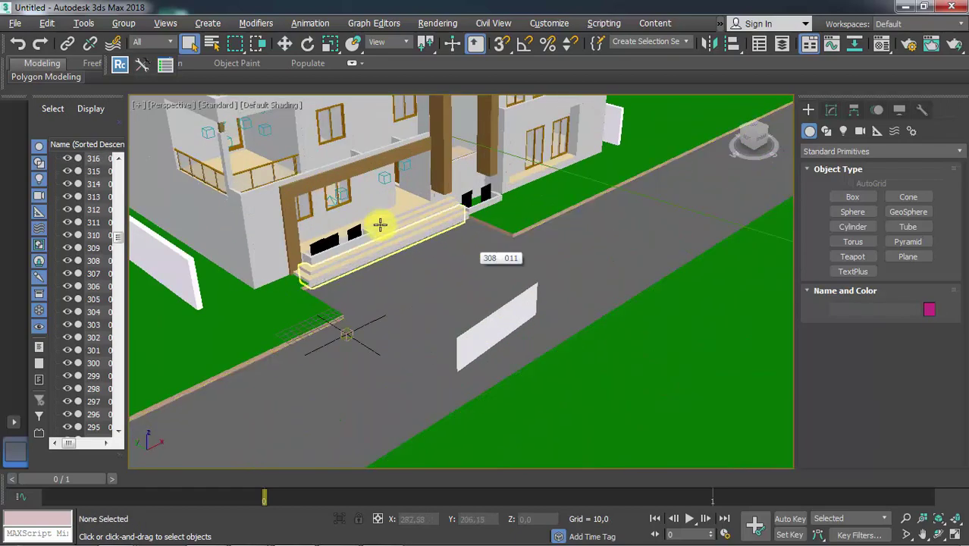
pyautogui.scroll(-3, 336, 236)
pyautogui.scroll(5, 389, 302)
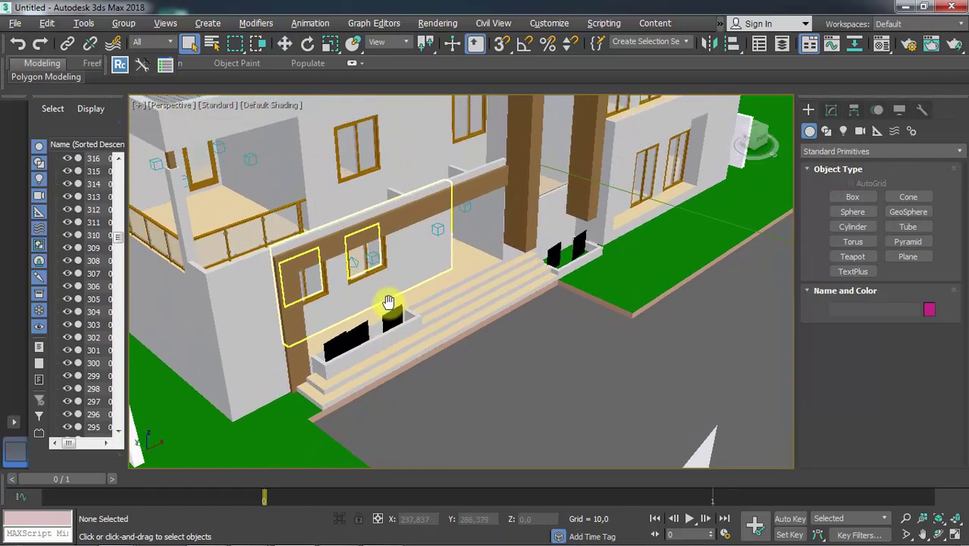
pyautogui.scroll(3, 383, 351)
pyautogui.click(264, 396)
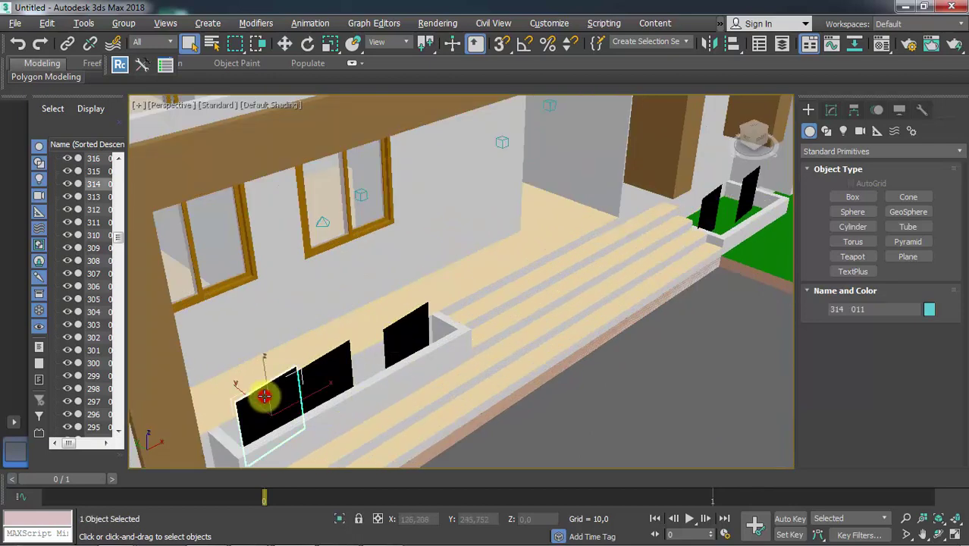
pyautogui.keyDown('ctrl'); pyautogui.click(336, 378); pyautogui.keyUp('ctrl')
pyautogui.keyDown('ctrl'); pyautogui.click(411, 331); pyautogui.keyUp('ctrl')
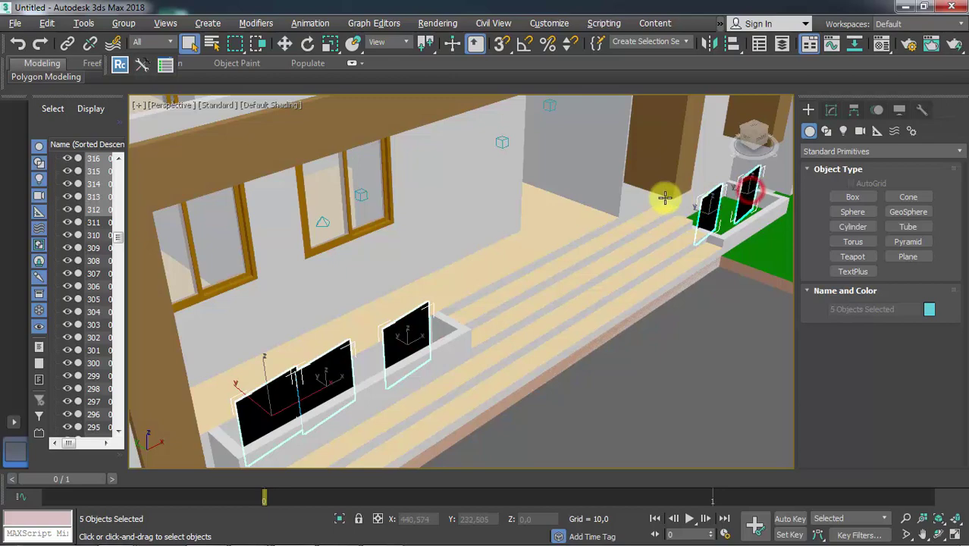
pyautogui.scroll(-6, 672, 204)
pyautogui.scroll(8, 681, 244)
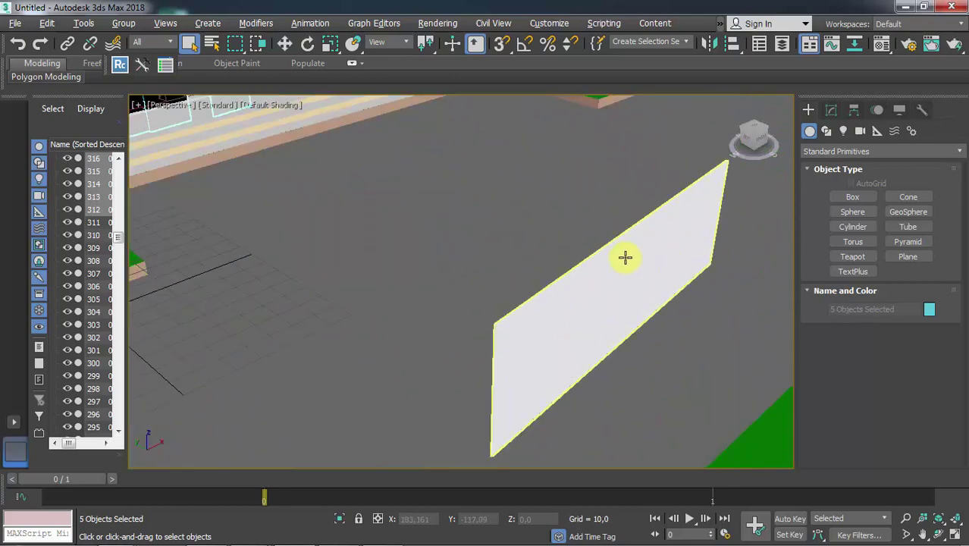
pyautogui.scroll(-5, 454, 342)
pyautogui.scroll(4, 465, 336)
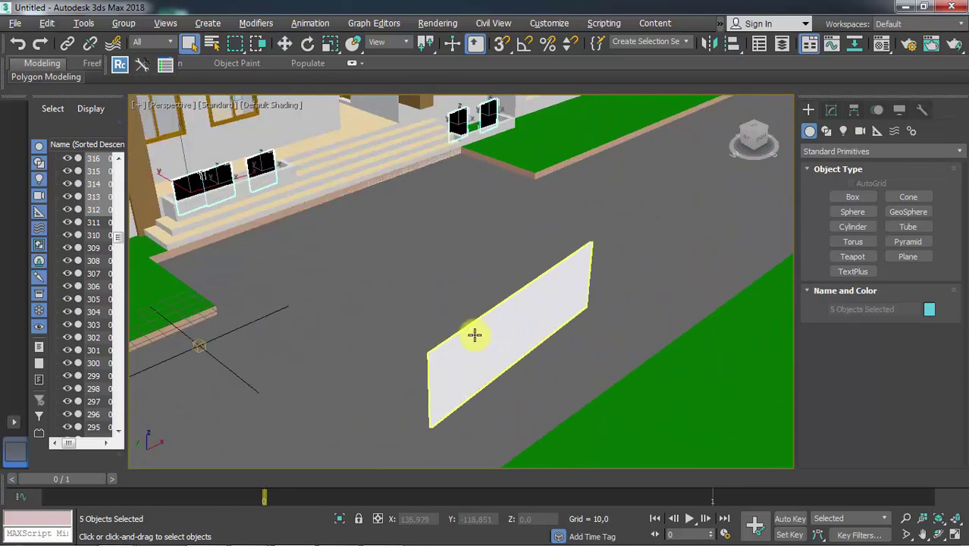
pyautogui.scroll(2, 466, 369)
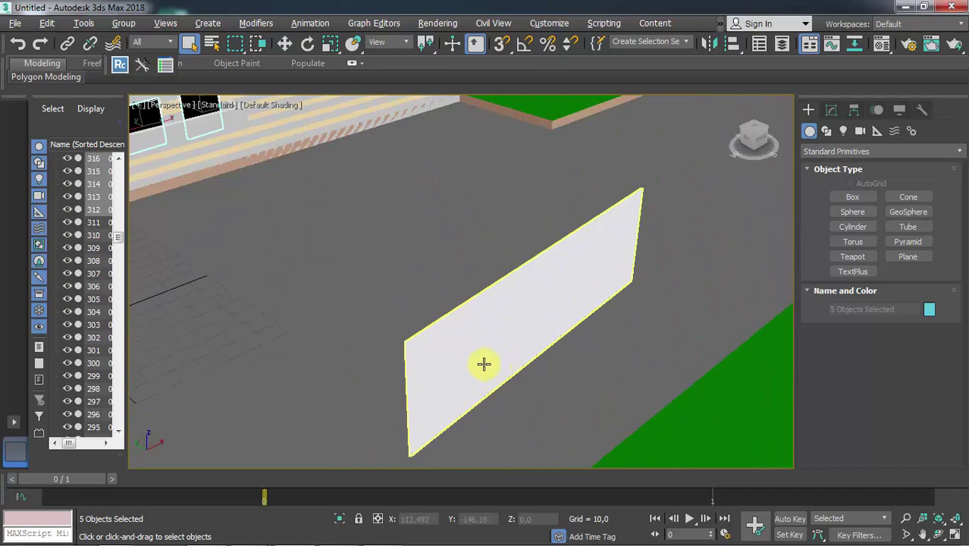
pyautogui.scroll(2, 484, 364)
pyautogui.scroll(-5, 480, 325)
pyautogui.scroll(5, 472, 329)
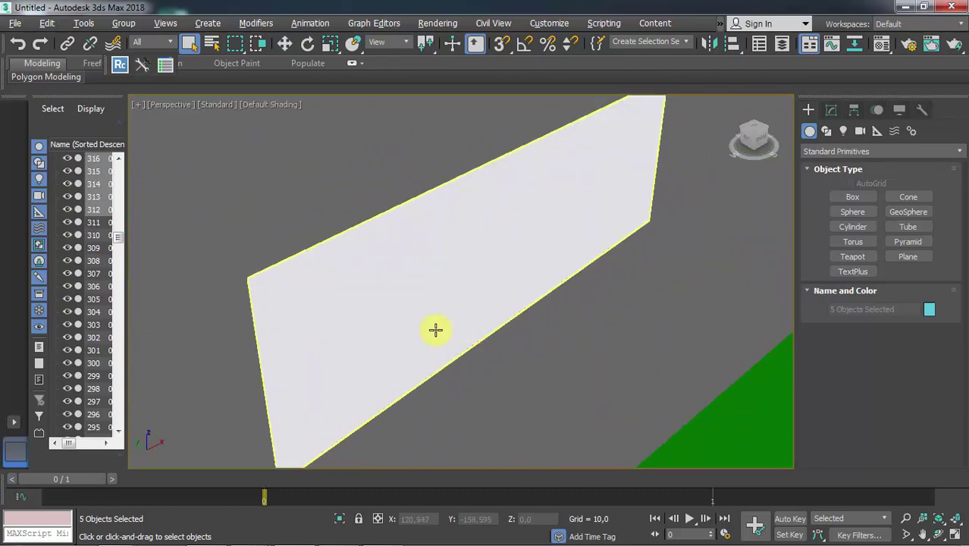
pyautogui.keyDown('ctrl'); pyautogui.click(379, 304); pyautogui.keyUp('ctrl')
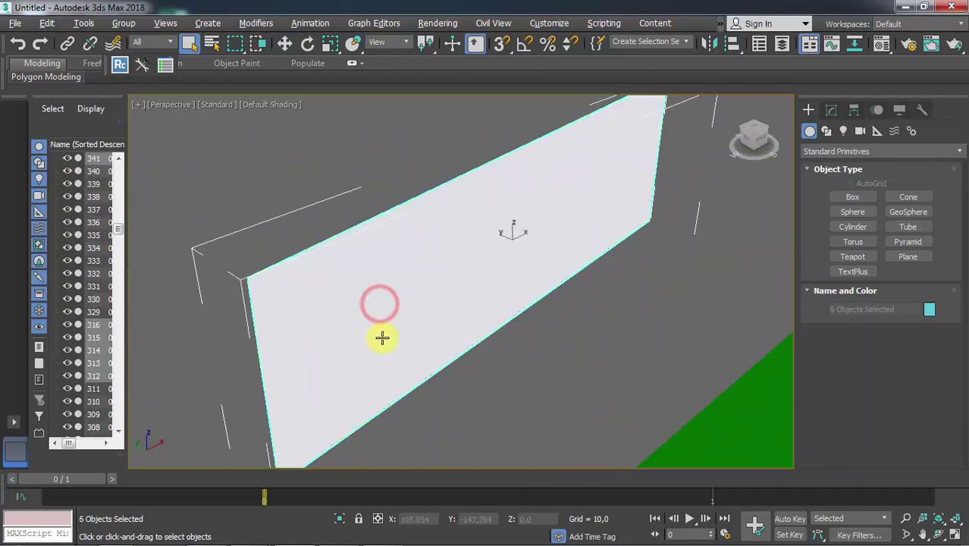
pyautogui.scroll(-4, 381, 337)
pyautogui.scroll(6, 375, 321)
pyautogui.press('Delete')
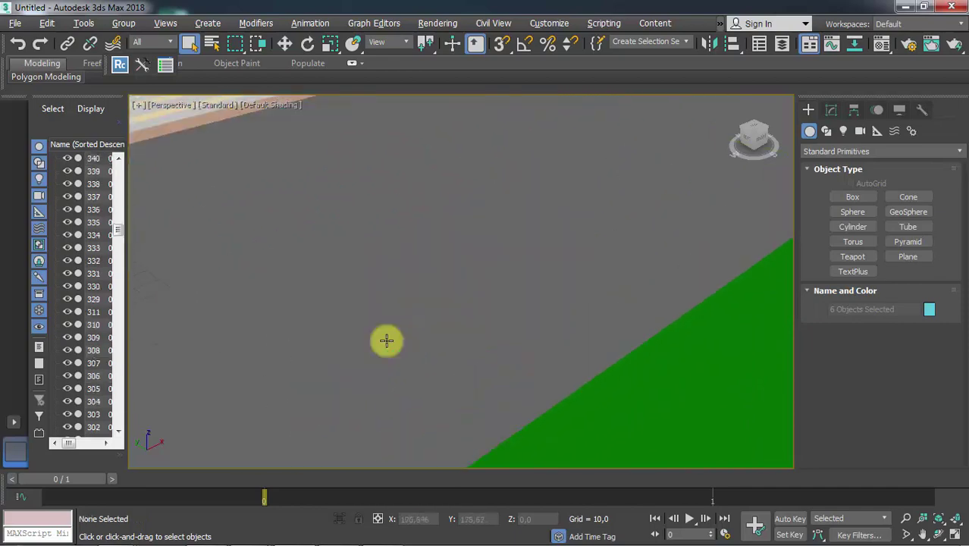
# Select the light target at the house's corner balcony and display its modifier parameters.
pyautogui.scroll(-5, 402, 281)
pyautogui.scroll(3, 379, 271)
pyautogui.keyDown('alt'); pyautogui.moveTo(378, 271); pyautogui.dragTo(498, 380, button='middle'); pyautogui.keyUp('alt')
pyautogui.scroll(3, 485, 372)
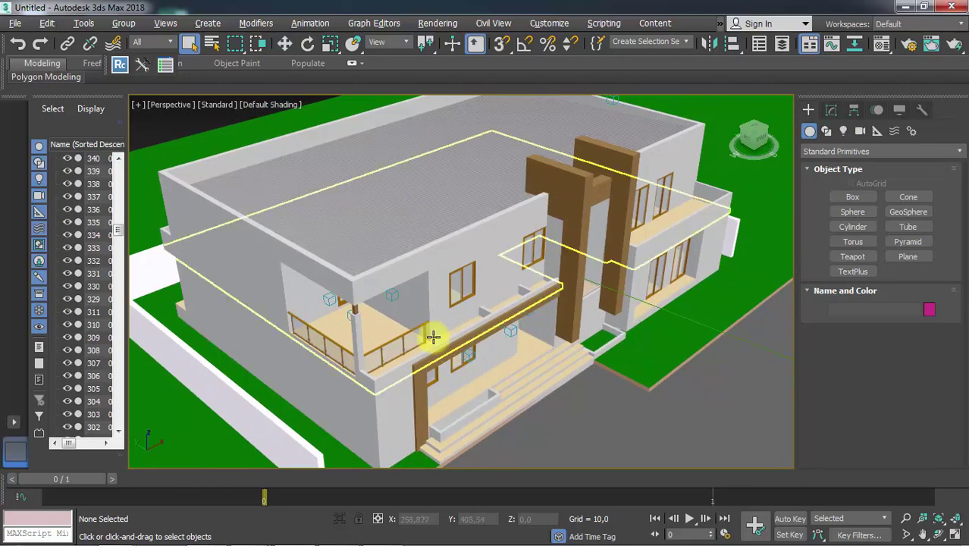
pyautogui.scroll(6, 324, 301)
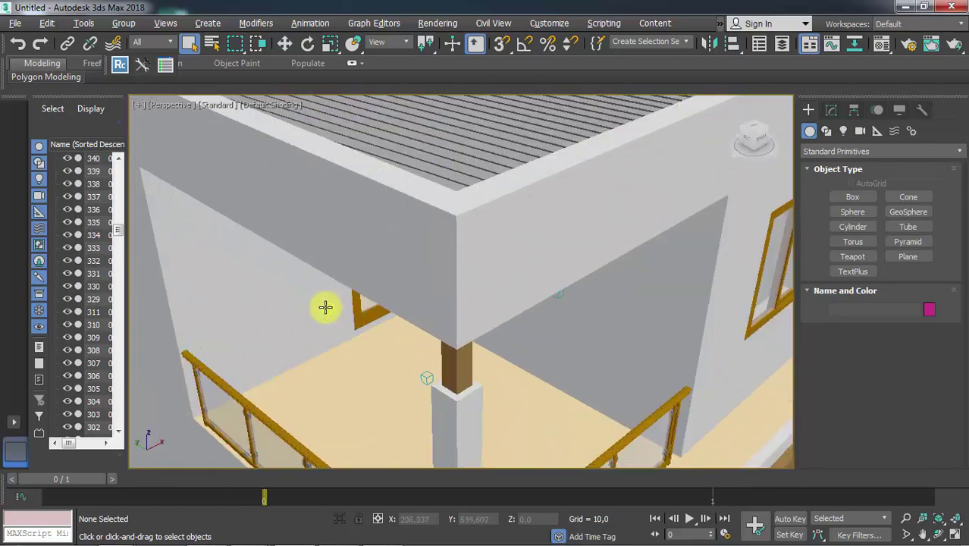
pyautogui.click(325, 308)
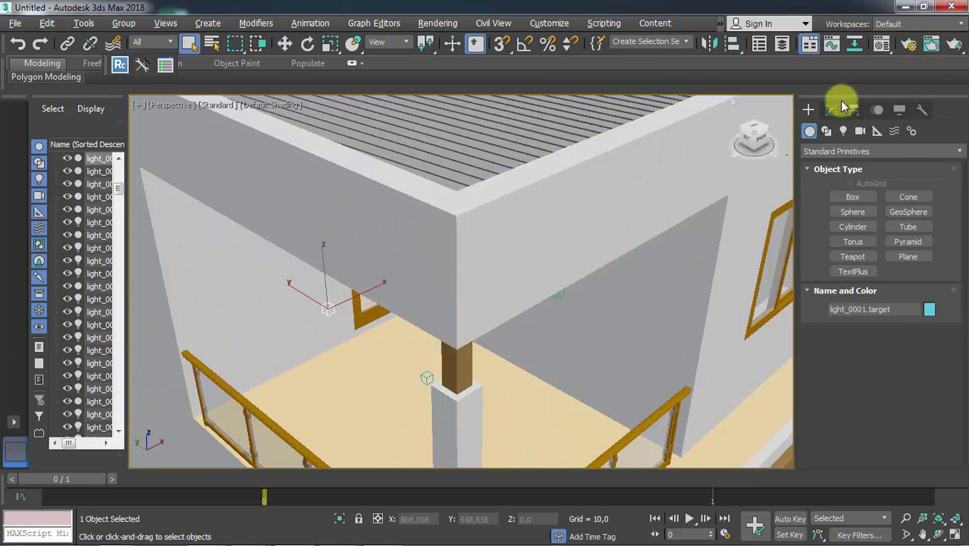
pyautogui.click(833, 111)
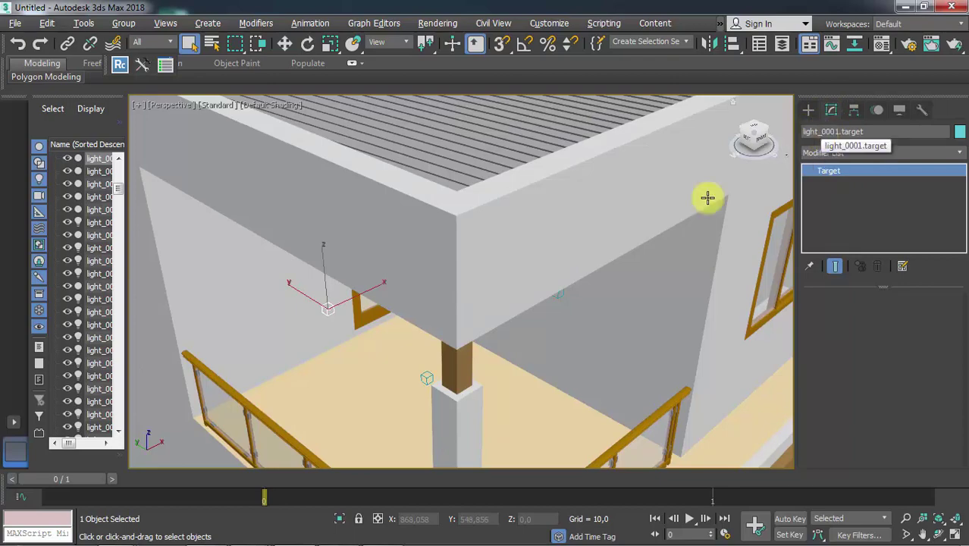
# Examine the house and its surroundings from several distances for the imported light objects.
pyautogui.scroll(-10, 569, 260)
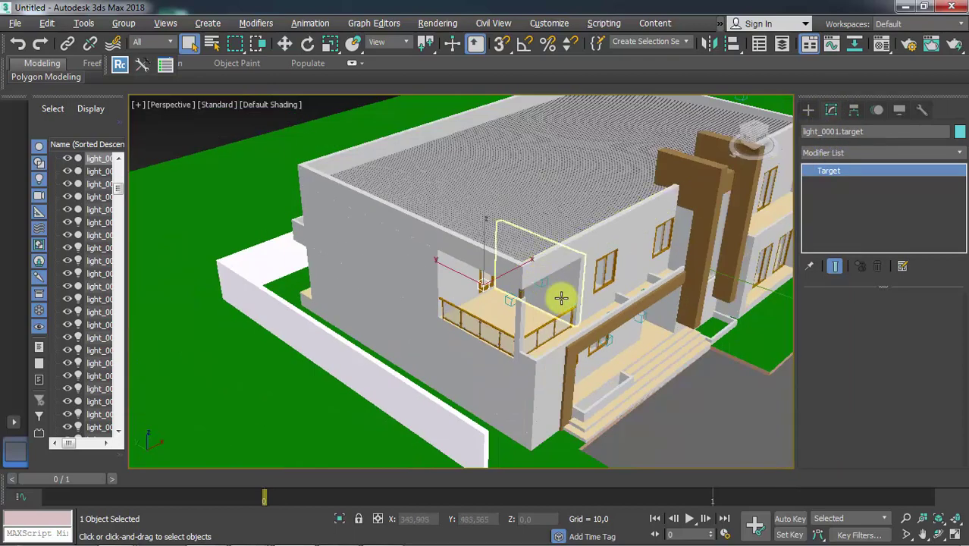
pyautogui.scroll(5, 558, 295)
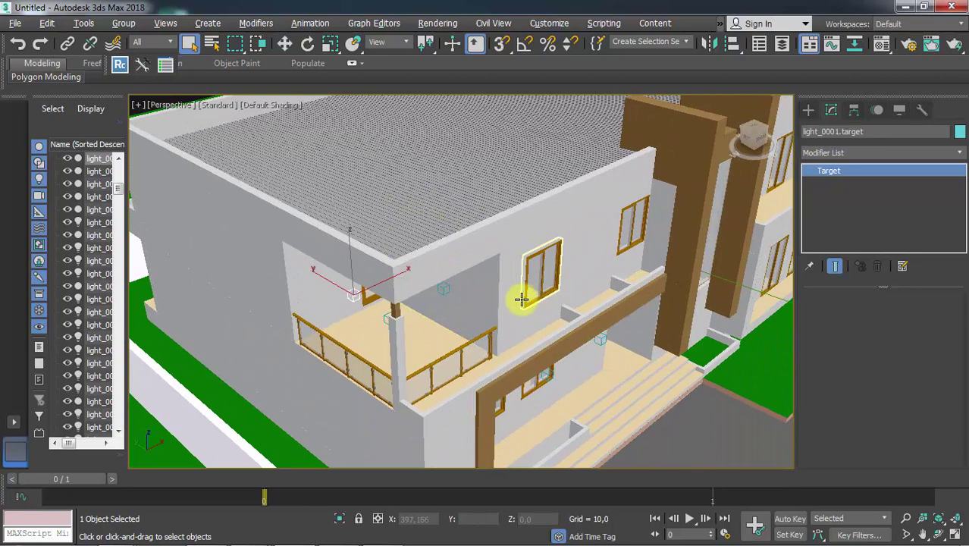
pyautogui.scroll(-6, 411, 314)
pyautogui.scroll(4, 446, 310)
pyautogui.scroll(-7, 441, 330)
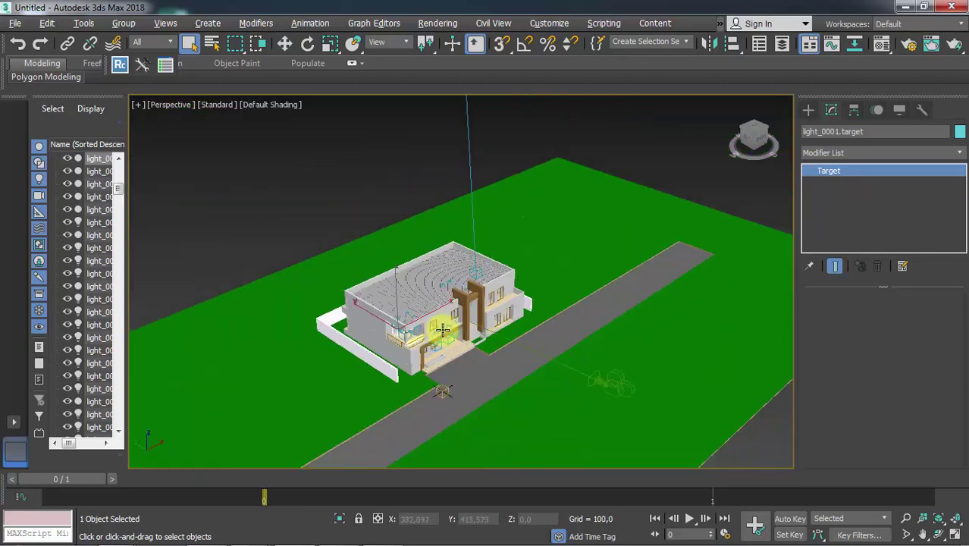
pyautogui.scroll(3, 441, 330)
pyautogui.scroll(5, 403, 326)
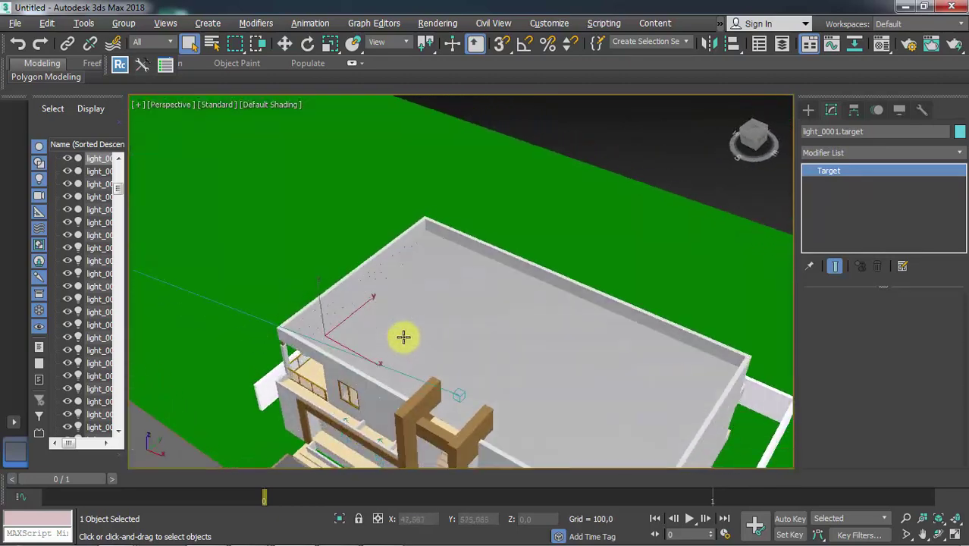
pyautogui.scroll(-6, 403, 337)
pyautogui.scroll(3, 492, 310)
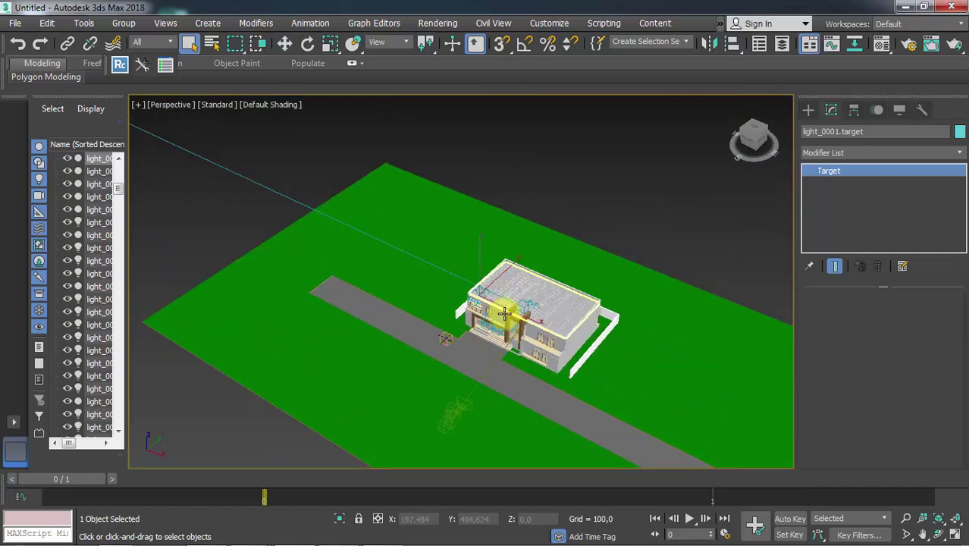
# Delete the Sun target spotlight located far above the house.
pyautogui.scroll(-7, 504, 313)
pyautogui.scroll(-5, 457, 278)
pyautogui.moveTo(426, 229); pyautogui.dragTo(490, 320, button='middle')
pyautogui.scroll(-2, 485, 320)
pyautogui.moveTo(433, 266); pyautogui.dragTo(523, 370, button='middle')
pyautogui.scroll(-3, 465, 329)
pyautogui.scroll(3, 465, 329)
pyautogui.click(365, 208)
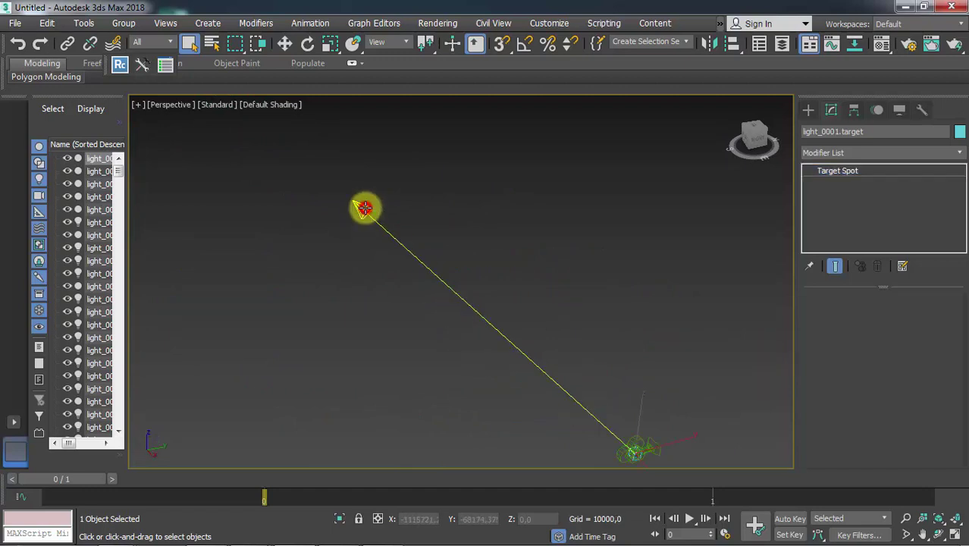
pyautogui.click(361, 219)
pyautogui.moveTo(478, 288); pyautogui.dragTo(439, 262, button='middle')
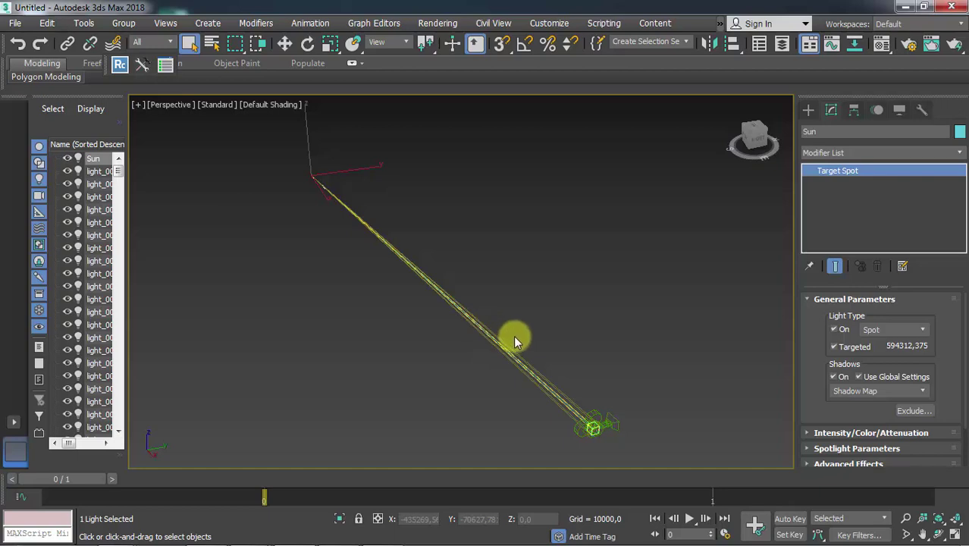
pyautogui.press('Delete')
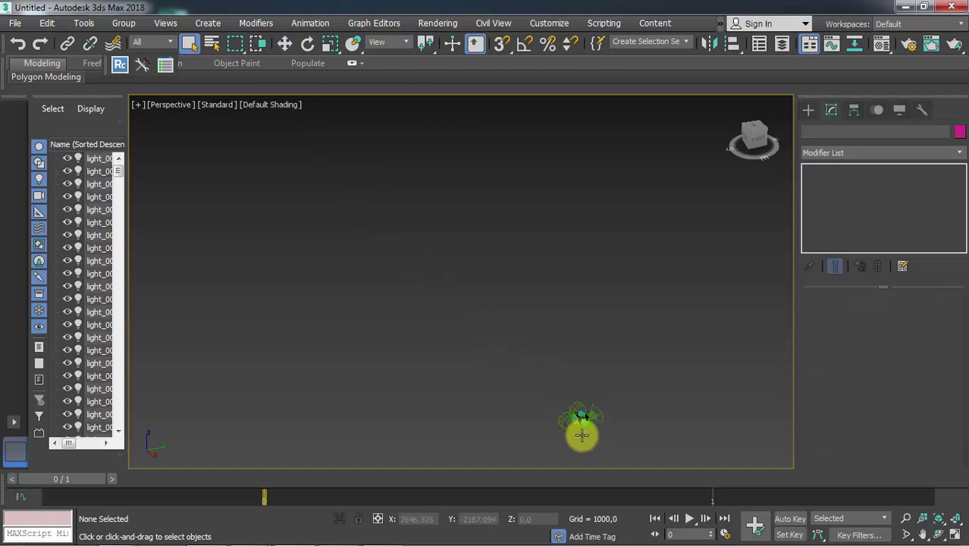
# Filter the scene objects by the name "LI" and delete all listed light_0001 and light_0002 lights together with their targets.
pyautogui.scroll(10, 584, 399)
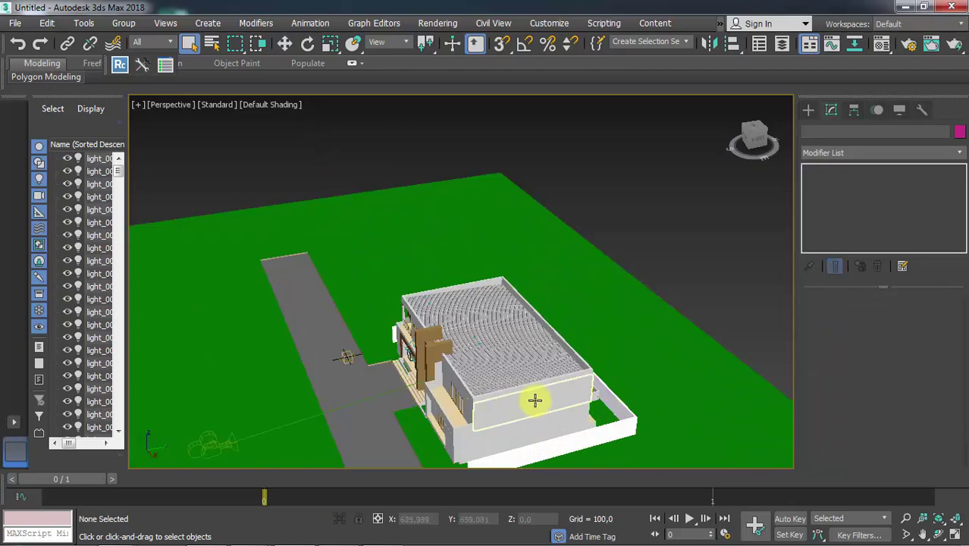
pyautogui.moveTo(533, 399); pyautogui.dragTo(512, 357, button='middle')
pyautogui.scroll(3, 512, 358)
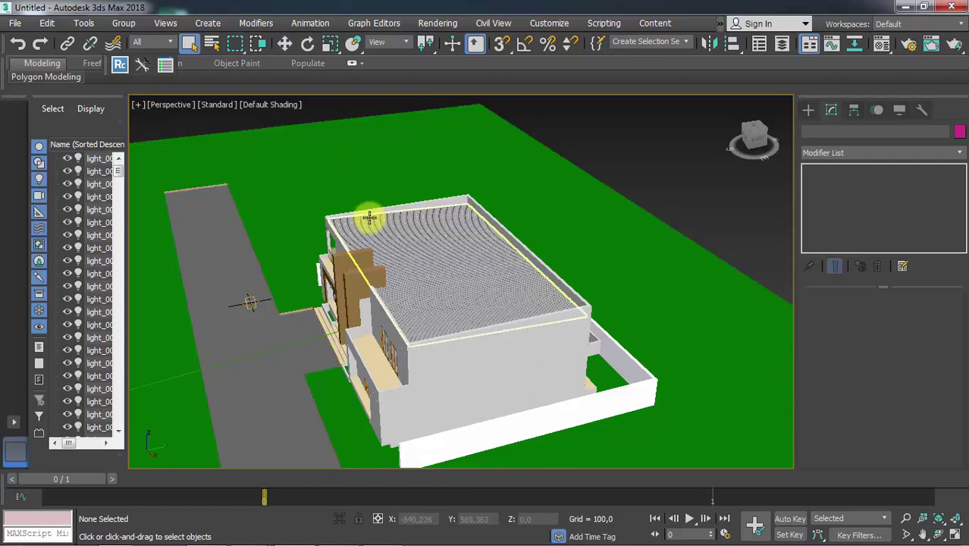
pyautogui.click(212, 44)
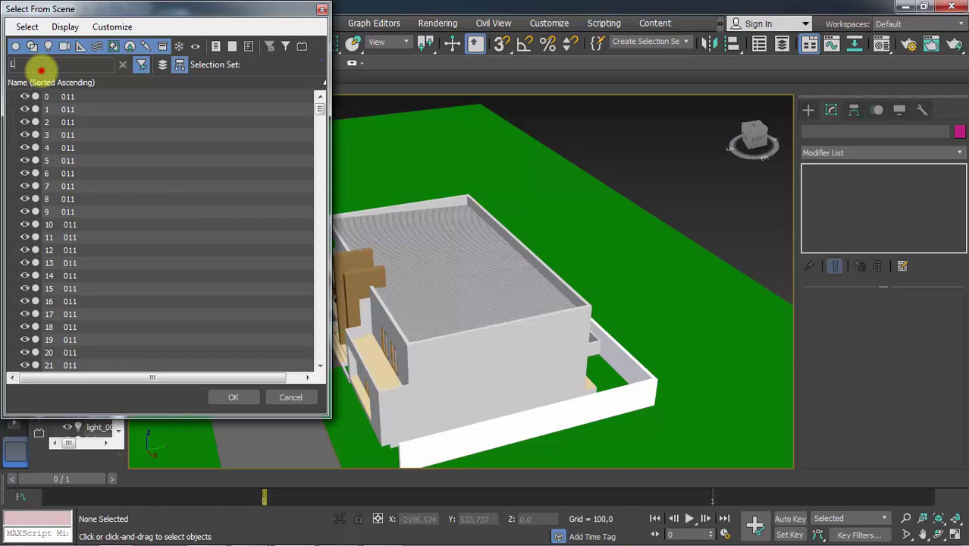
pyautogui.click(41, 70)
pyautogui.write('Li')
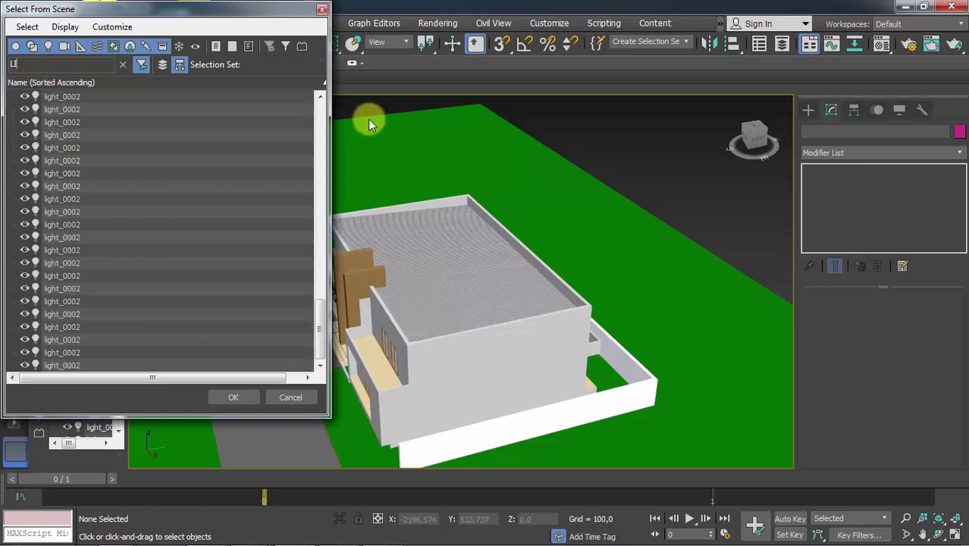
pyautogui.moveTo(325, 314); pyautogui.dragTo(306, 346)
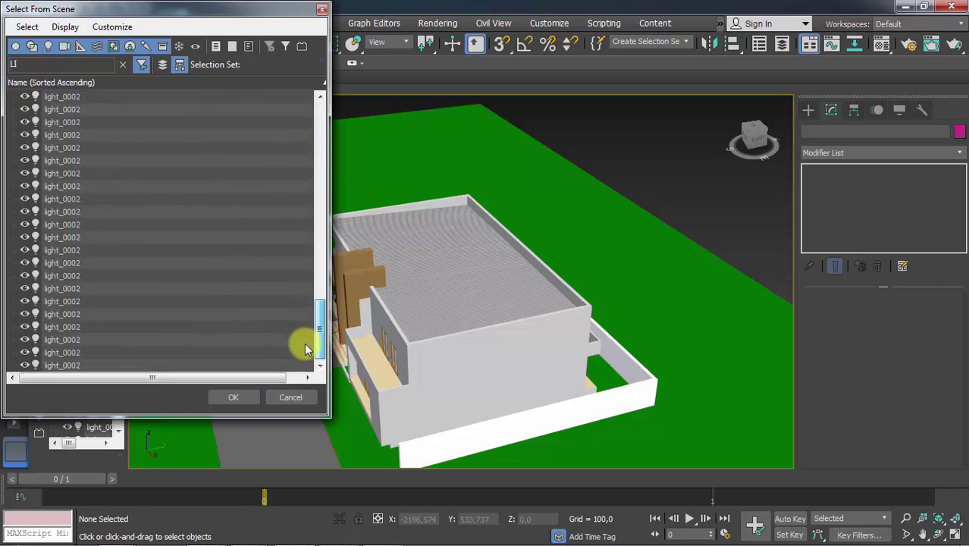
pyautogui.click(97, 364)
pyautogui.scroll(15, 101, 277)
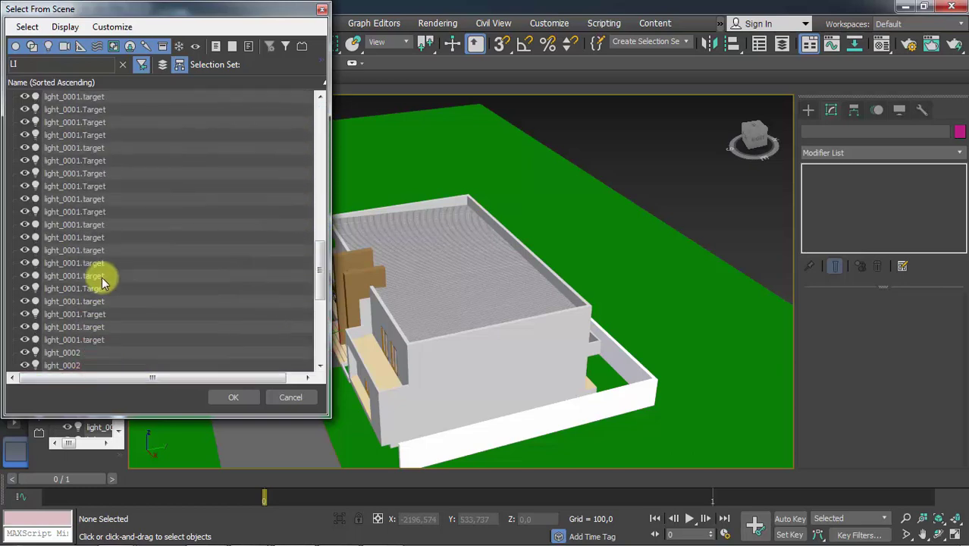
pyautogui.keyDown('shift'); pyautogui.click(100, 96); pyautogui.keyUp('shift')
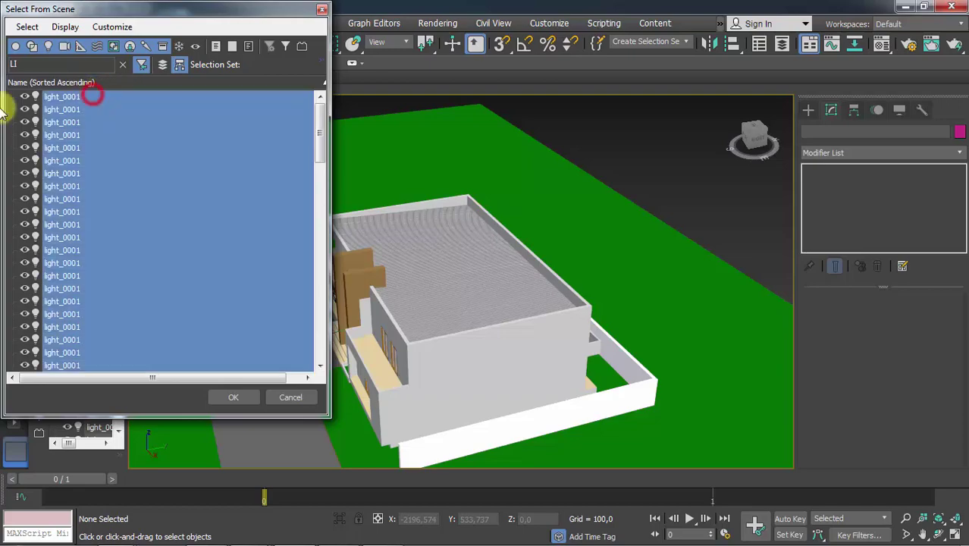
pyautogui.click(235, 397)
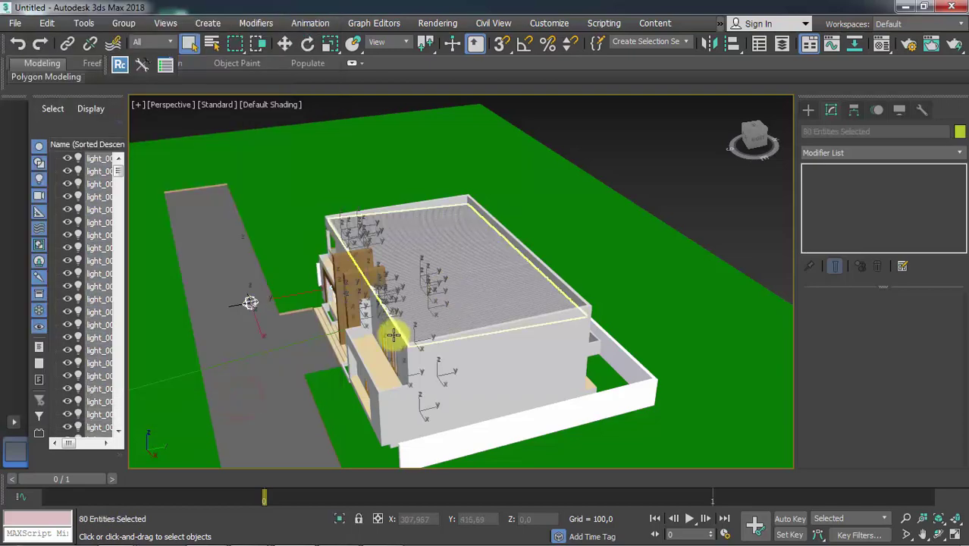
pyautogui.keyDown('alt'); pyautogui.moveTo(318, 331); pyautogui.dragTo(453, 339, button='middle'); pyautogui.keyUp('alt')
pyautogui.scroll(10, 453, 340)
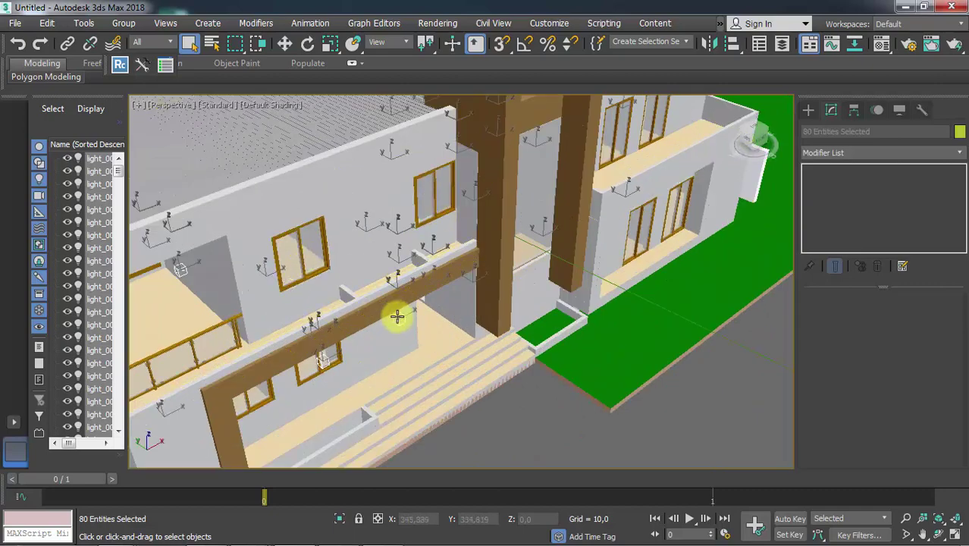
pyautogui.scroll(-5, 397, 316)
pyautogui.keyDown('alt'); pyautogui.moveTo(375, 279); pyautogui.dragTo(402, 299, button='middle'); pyautogui.keyUp('alt')
pyautogui.scroll(5, 355, 328)
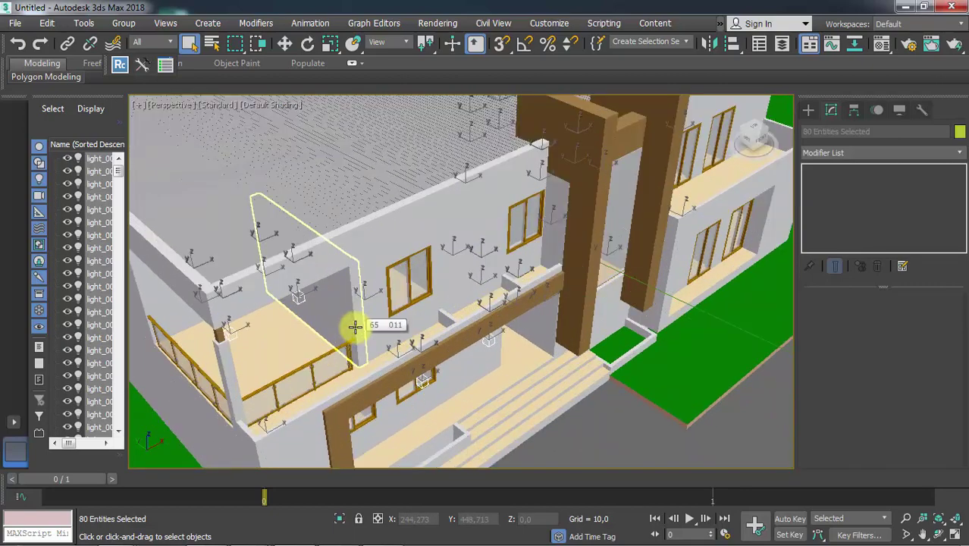
pyautogui.press('Delete')
# Inspect the house's facade, balcony and roof from several angles for leftover lights.
pyautogui.scroll(-8, 467, 292)
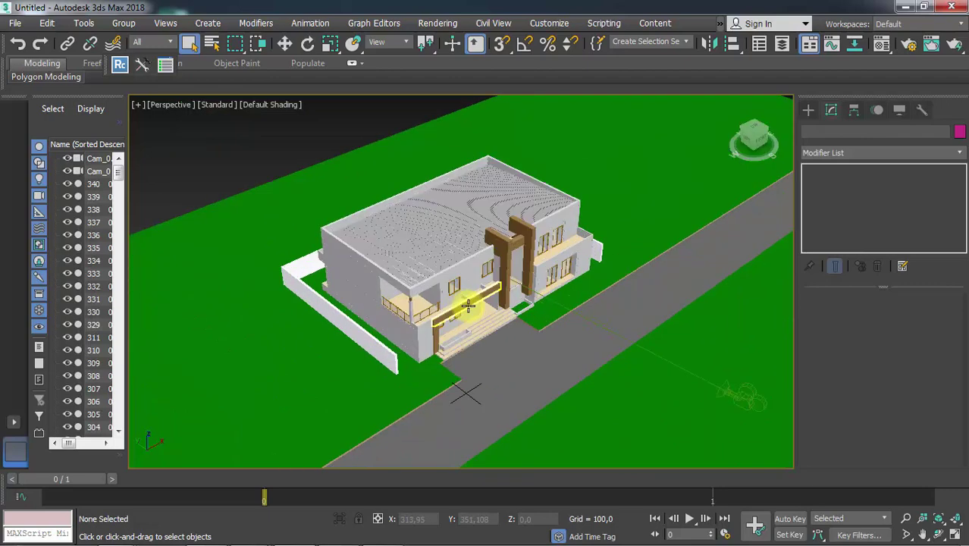
pyautogui.scroll(8, 466, 305)
pyautogui.scroll(-6, 472, 306)
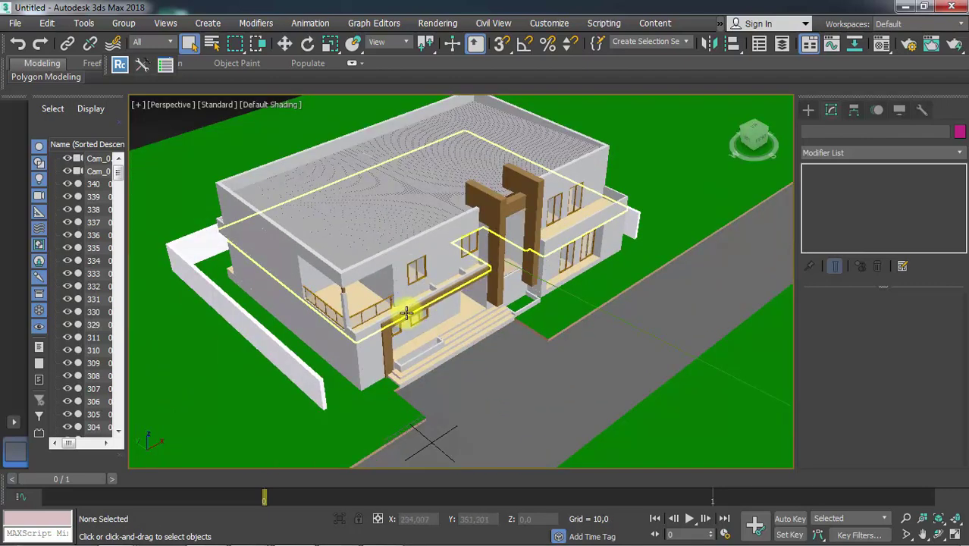
pyautogui.keyDown('alt'); pyautogui.moveTo(476, 303); pyautogui.dragTo(522, 232, button='middle'); pyautogui.keyUp('alt')
pyautogui.scroll(4, 424, 306)
pyautogui.scroll(-5, 424, 306)
pyautogui.scroll(4, 523, 211)
pyautogui.scroll(-2, 501, 261)
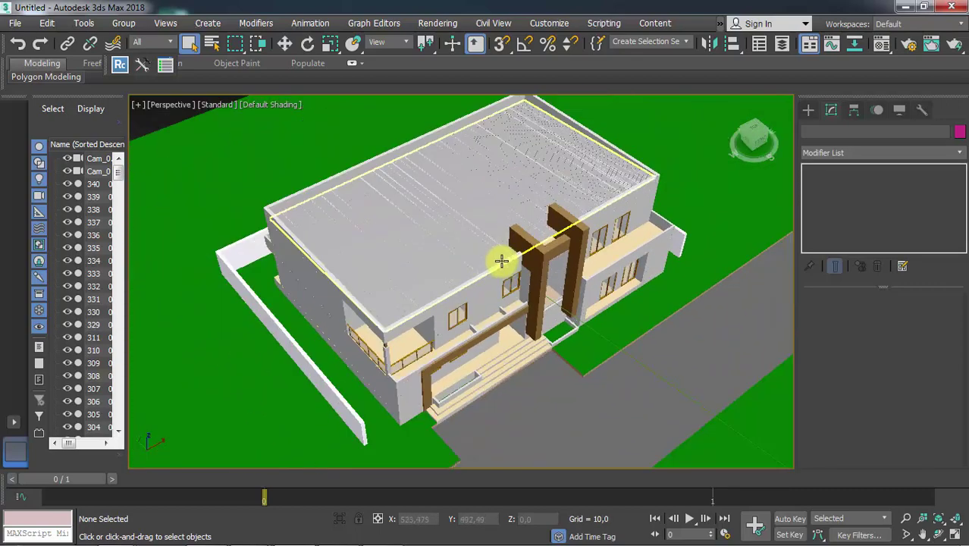
pyautogui.scroll(2, 505, 262)
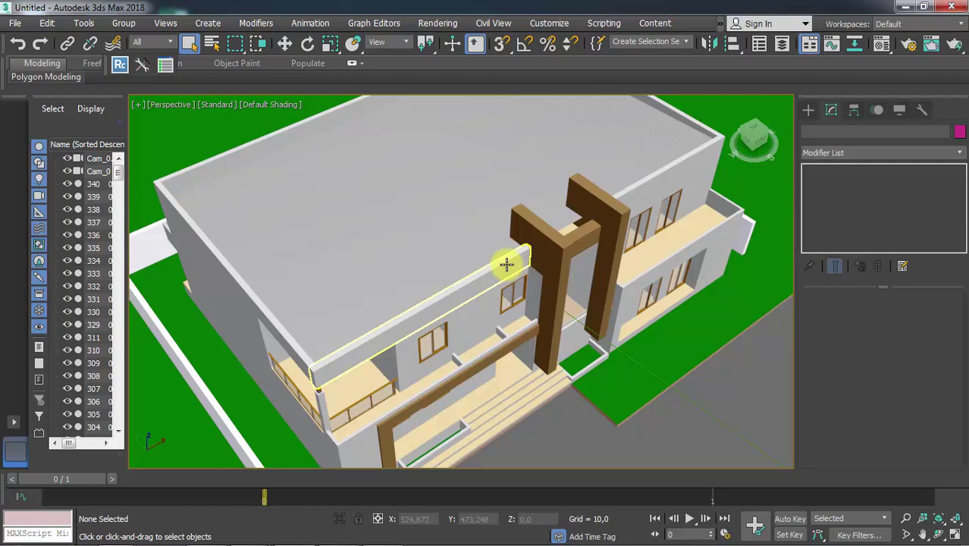
# Assign the Scanline Renderer as the production renderer in Render Setup.
pyautogui.click(440, 24)
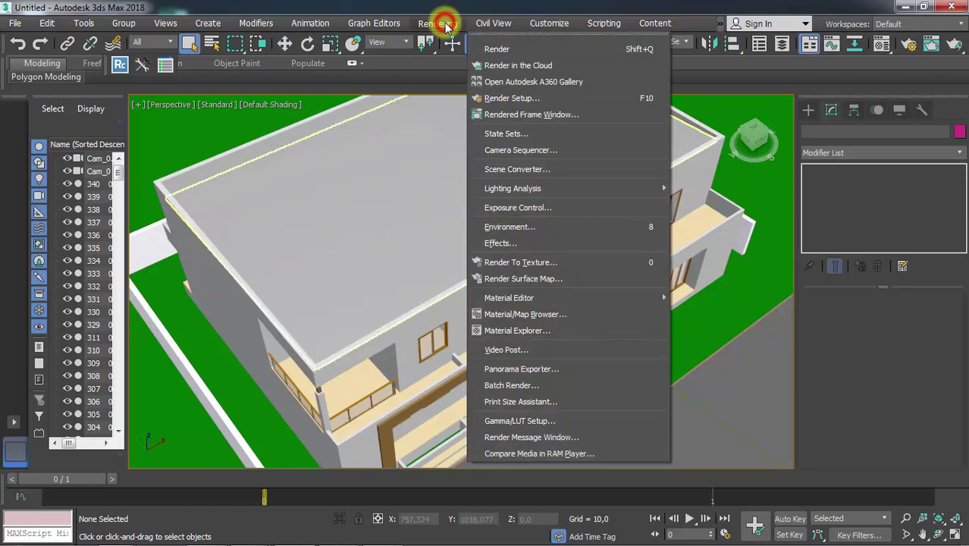
pyautogui.click(446, 23)
pyautogui.click(441, 23)
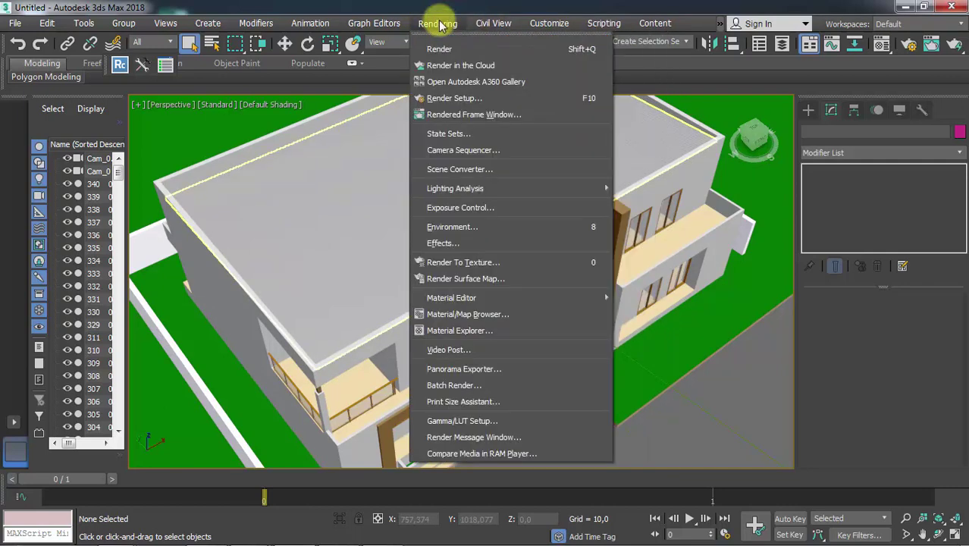
pyautogui.click(475, 100)
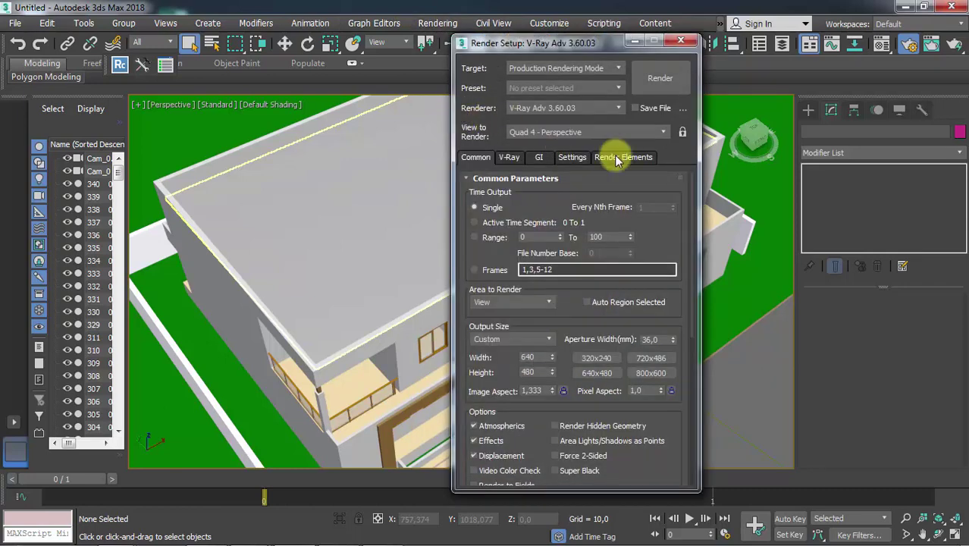
pyautogui.scroll(-5, 684, 273)
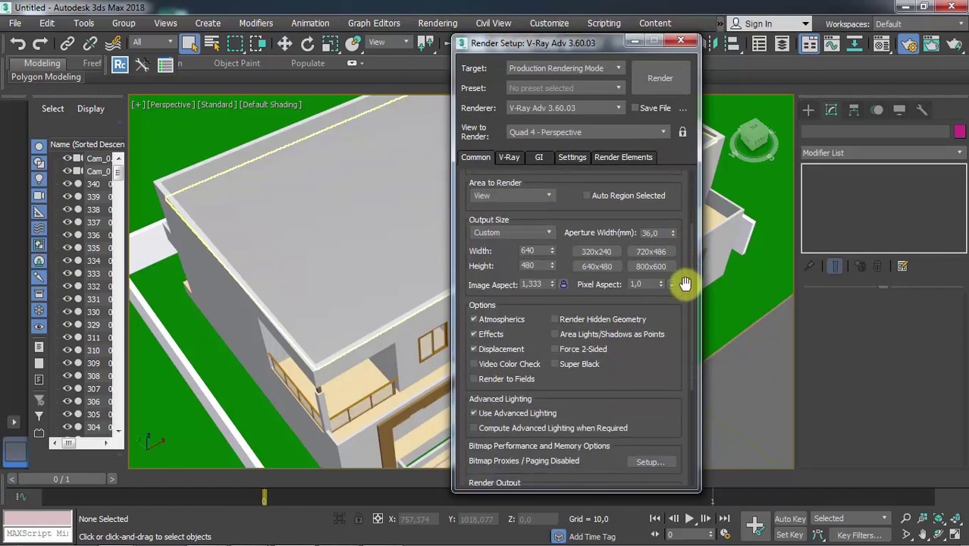
pyautogui.scroll(-3, 685, 289)
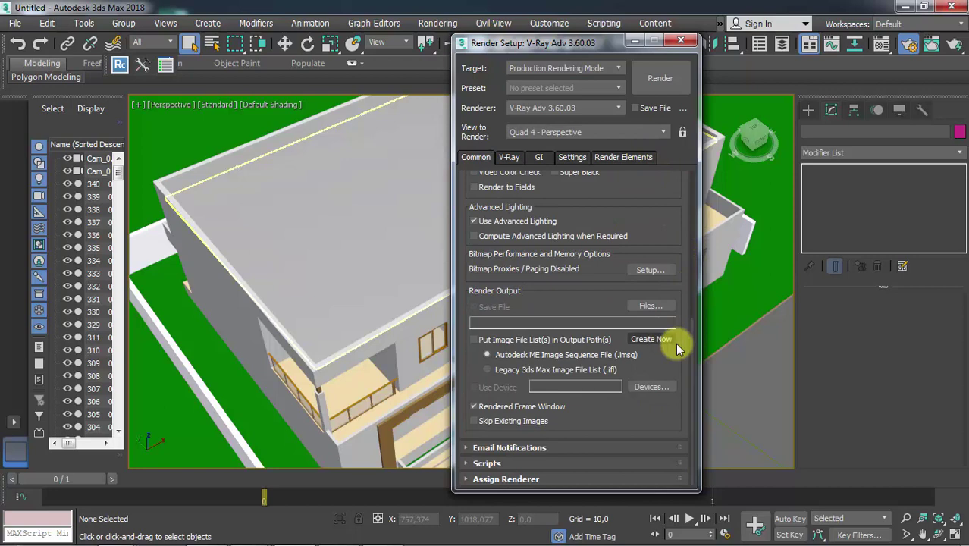
pyautogui.click(478, 481)
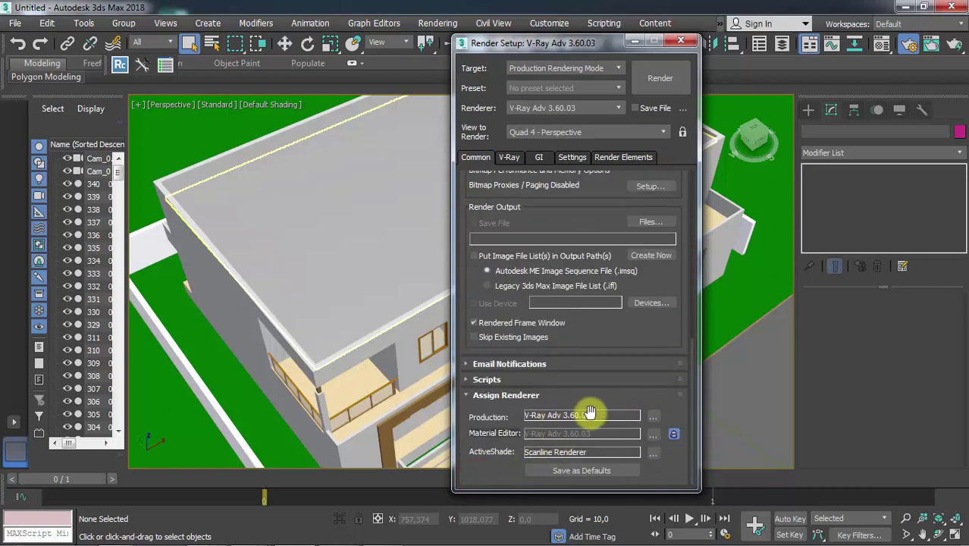
pyautogui.click(650, 416)
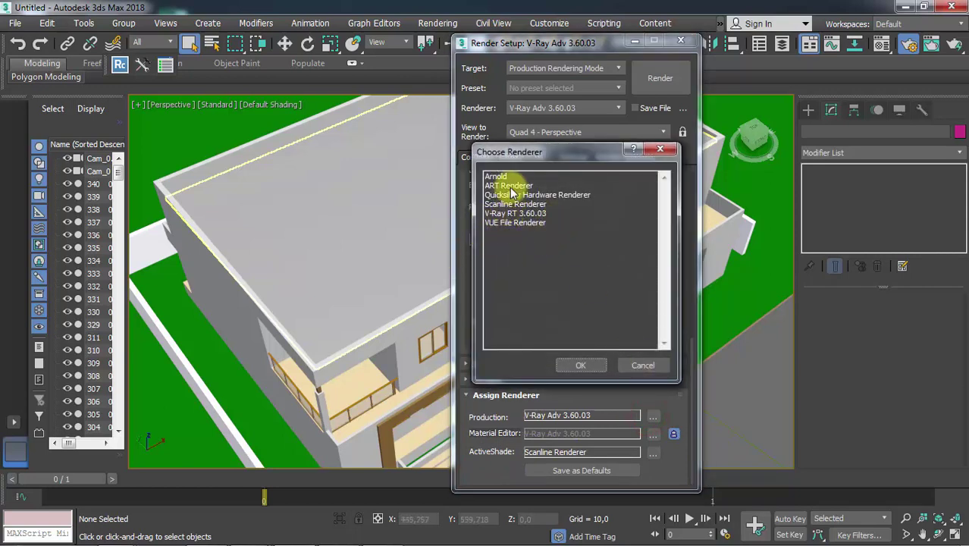
pyautogui.doubleClick(514, 204)
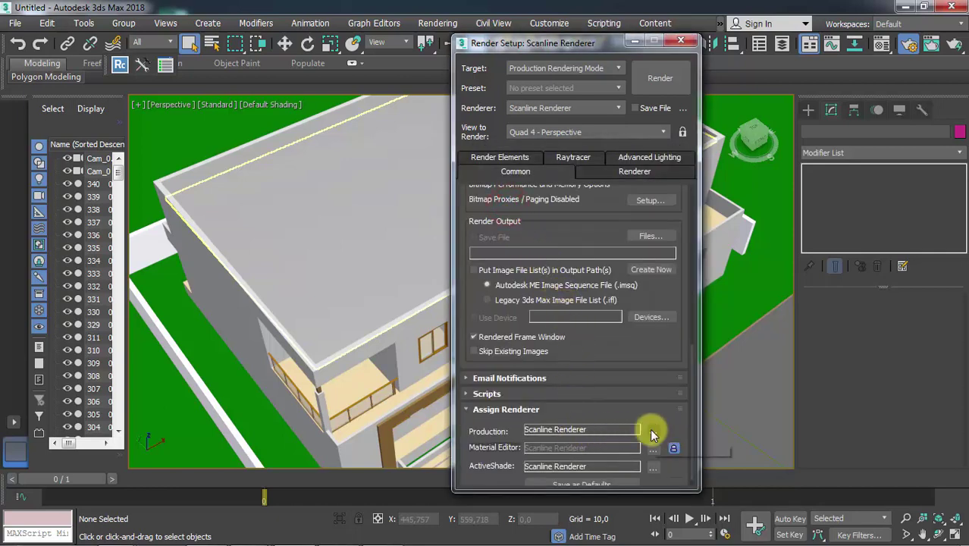
# Assign V-Ray Adv 3.60.03 as the production renderer.
pyautogui.click(652, 430)
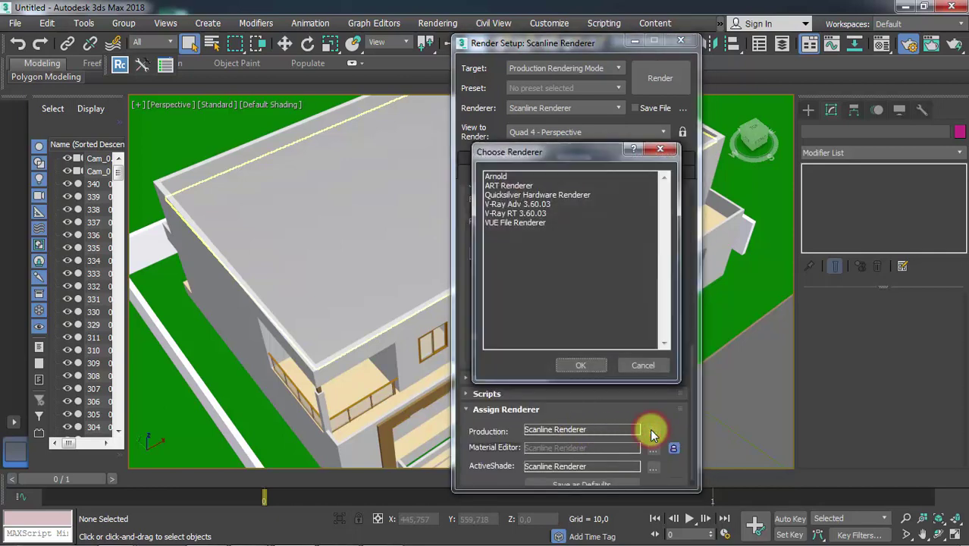
pyautogui.doubleClick(515, 204)
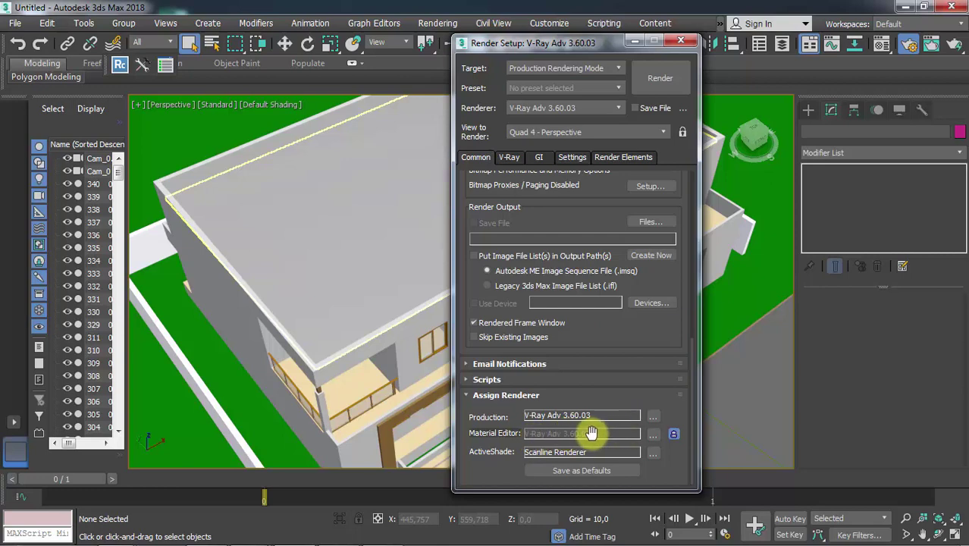
pyautogui.click(672, 435)
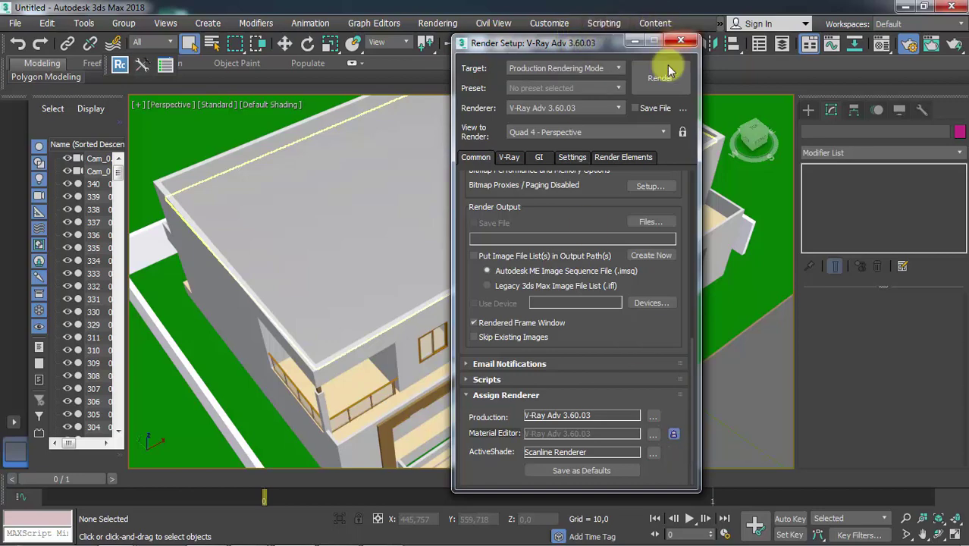
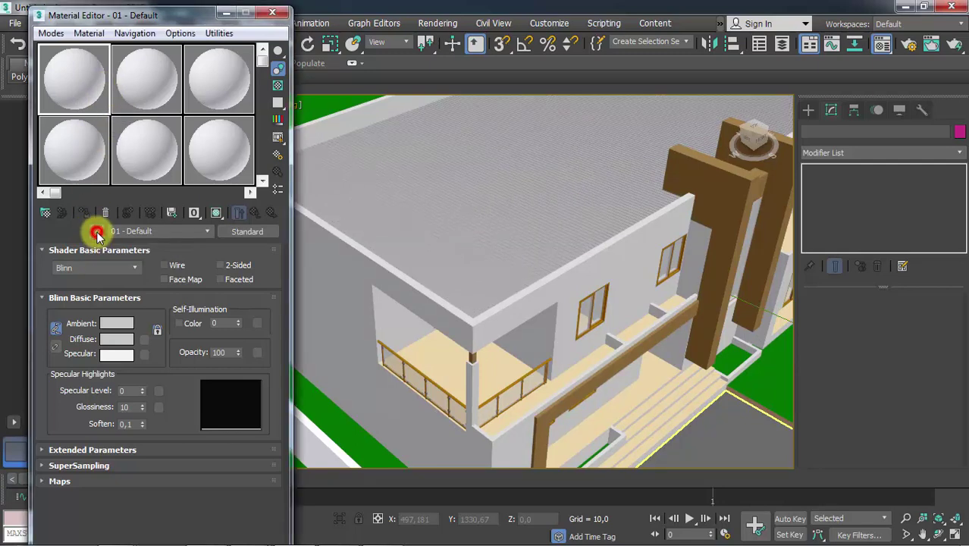
# Sample the material of the house's side wall into the first material slot and rename it WALL1.
pyautogui.click(96, 232)
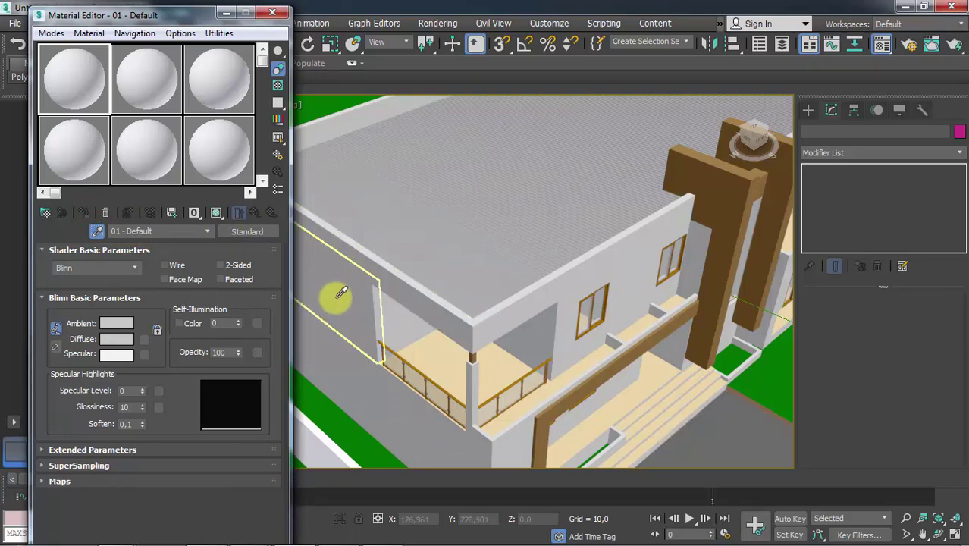
pyautogui.click(341, 295)
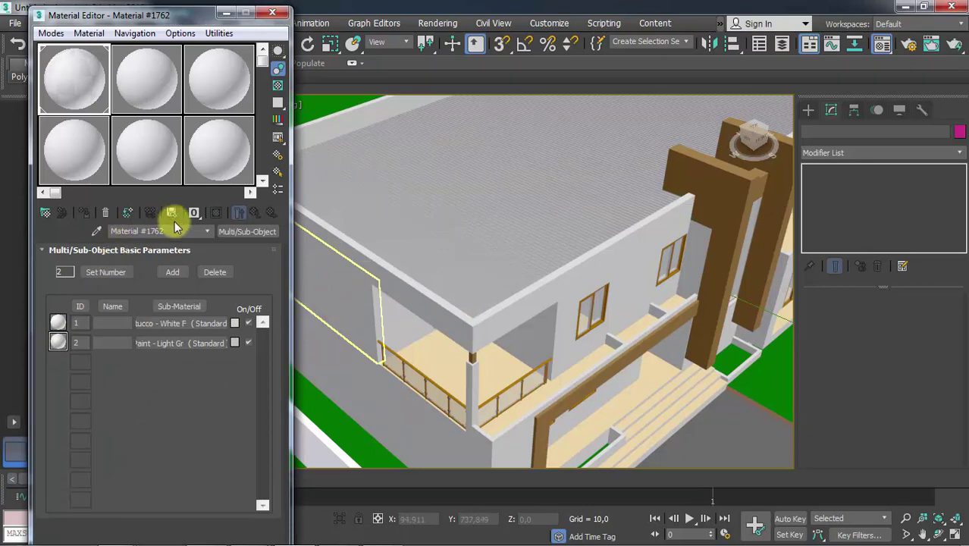
pyautogui.moveTo(178, 231); pyautogui.dragTo(33, 232)
pyautogui.write('W')
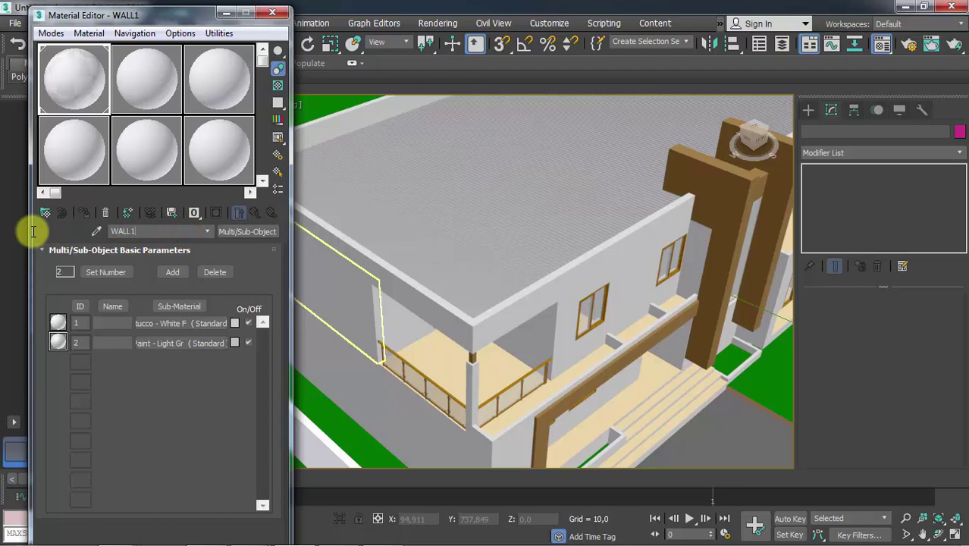
pyautogui.write('ALL1')
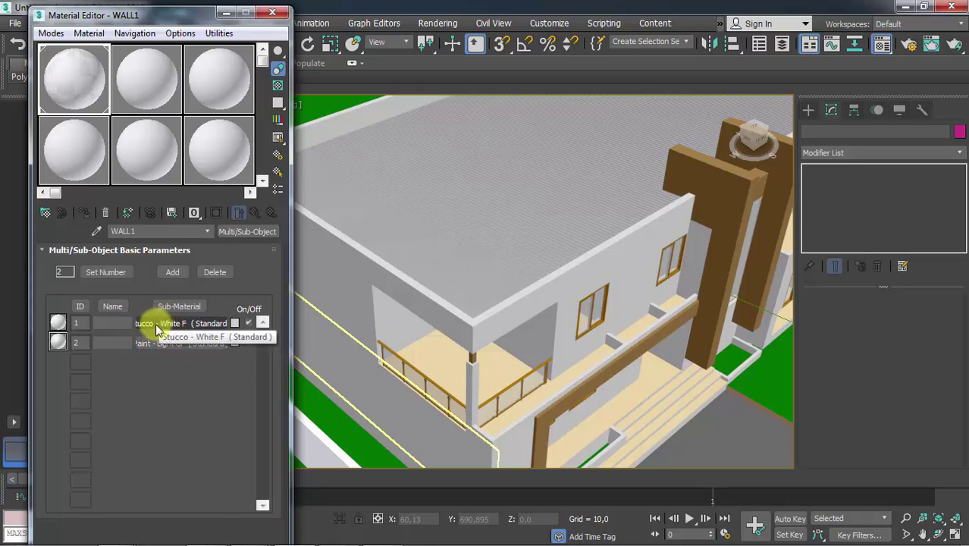
# Try a dark olive ambient color (red 9, green 12, blue 0) on WALL1's Stucco - White F sub-material and discard it.
pyautogui.click(196, 323)
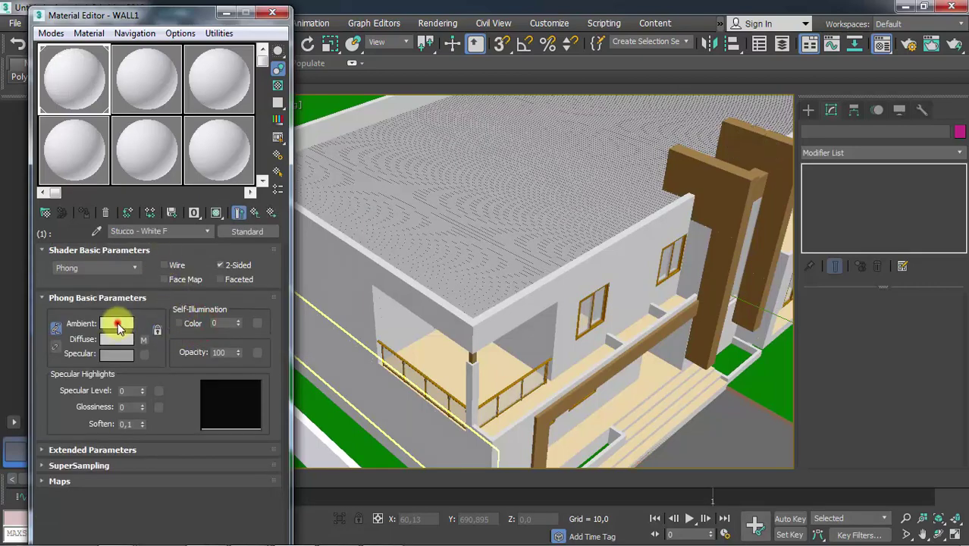
pyautogui.click(118, 326)
pyautogui.click(406, 142)
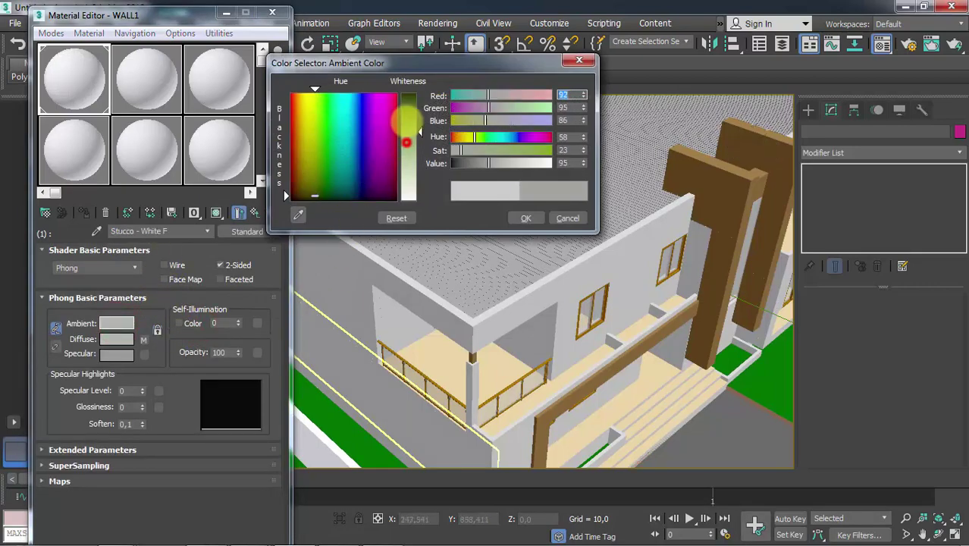
pyautogui.moveTo(406, 142); pyautogui.dragTo(407, 95)
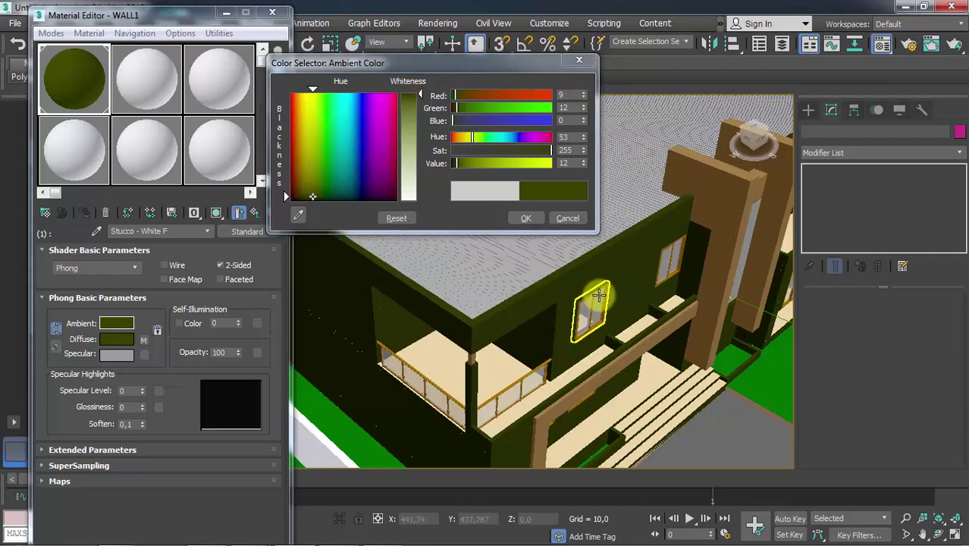
pyautogui.moveTo(599, 296)
pyautogui.keyDown('alt'); pyautogui.mouseDown(button='middle')
pyautogui.moveTo(649, 303)
pyautogui.moveTo(568, 353)
pyautogui.moveTo(617, 296)
pyautogui.mouseUp(button='middle'); pyautogui.keyUp('alt')
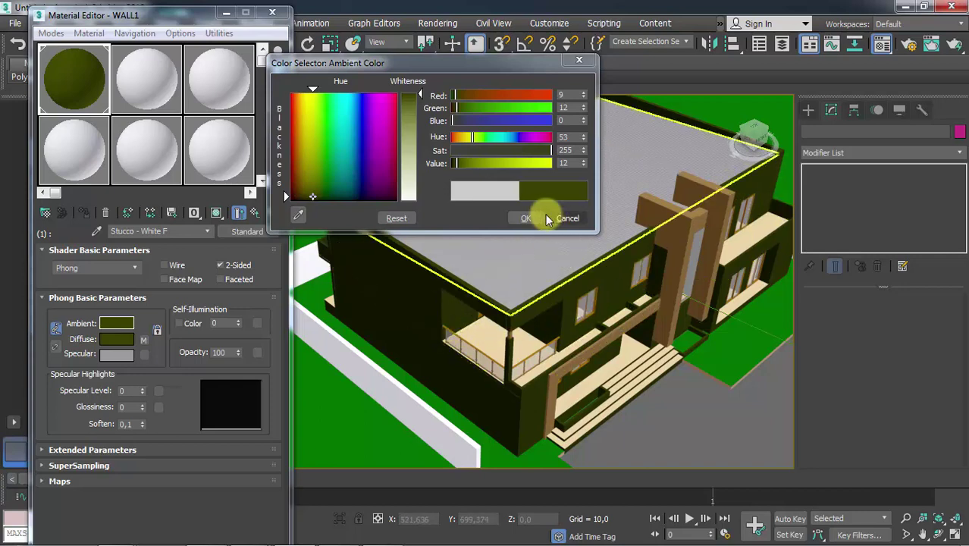
pyautogui.click(579, 61)
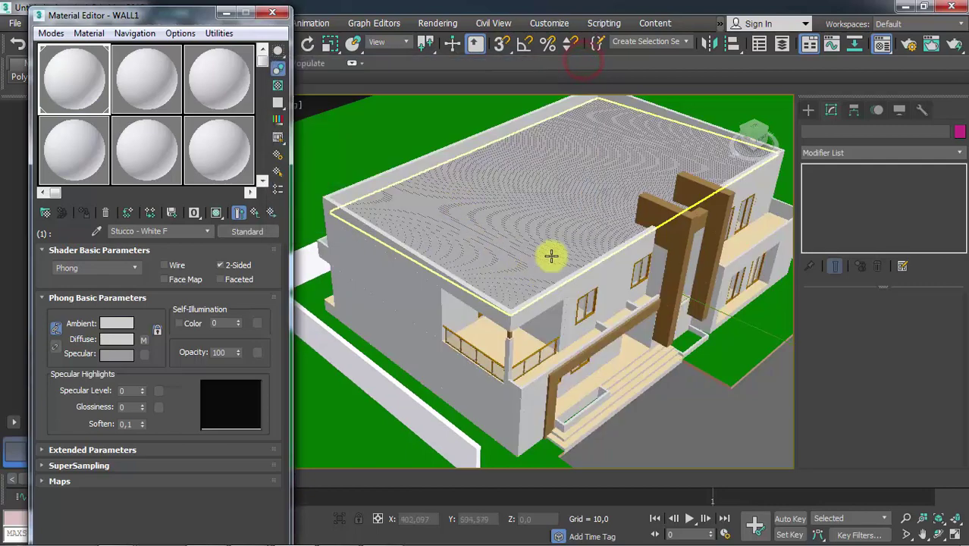
# Sample the material of the brown entrance frame into the second material slot and rename it WALL2.
pyautogui.scroll(-4, 455, 270)
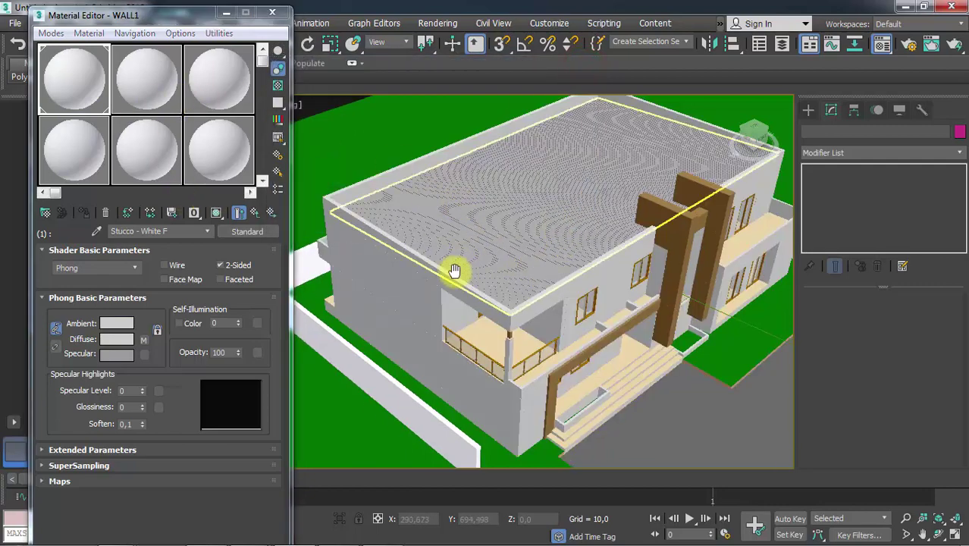
pyautogui.scroll(4, 586, 225)
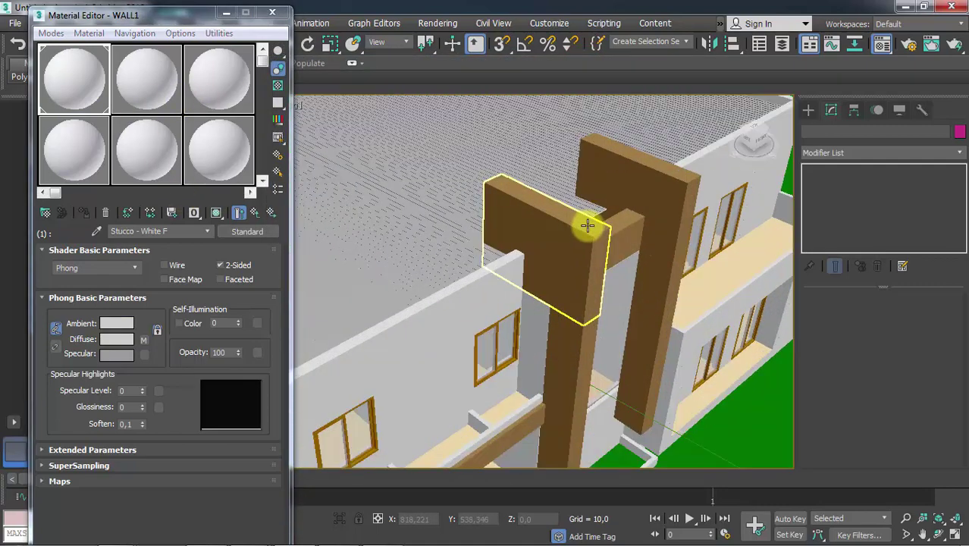
pyautogui.click(149, 85)
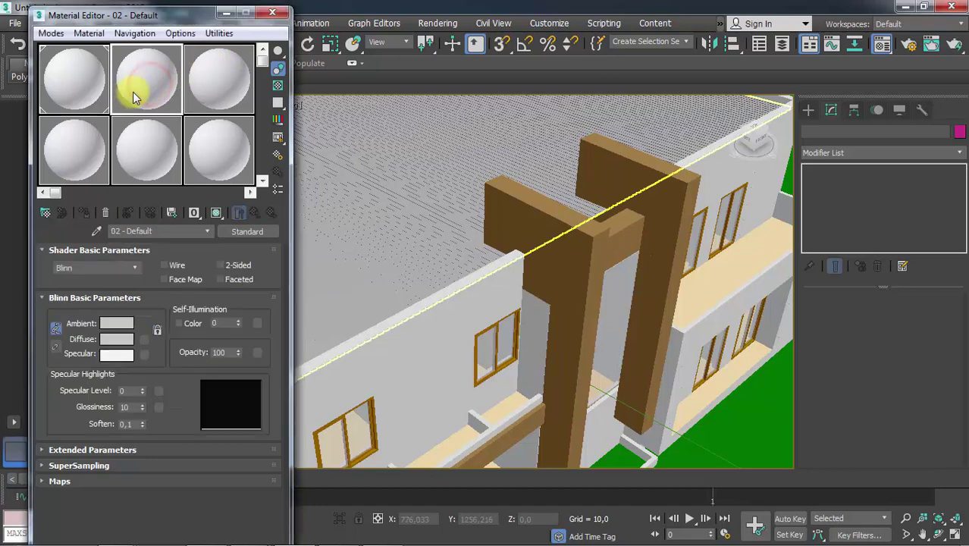
pyautogui.click(96, 231)
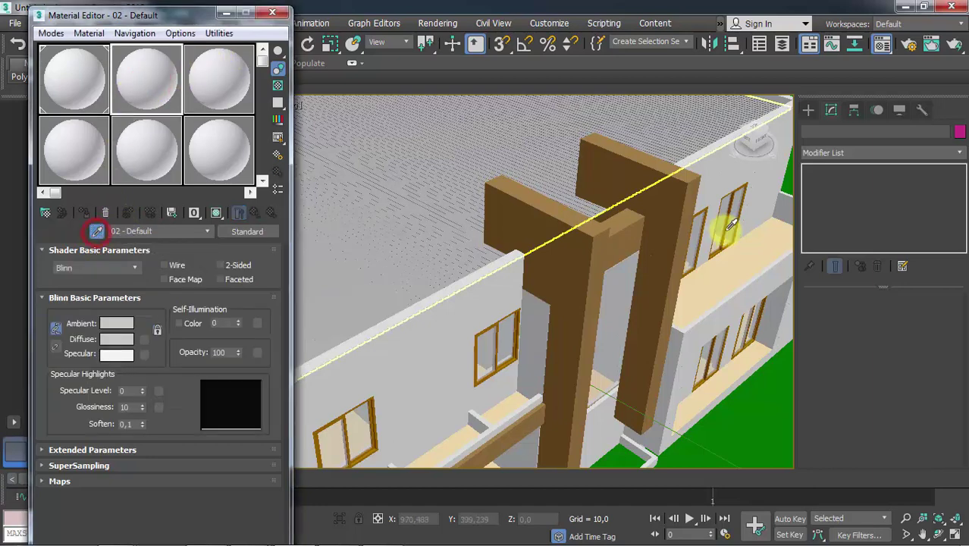
pyautogui.click(582, 262)
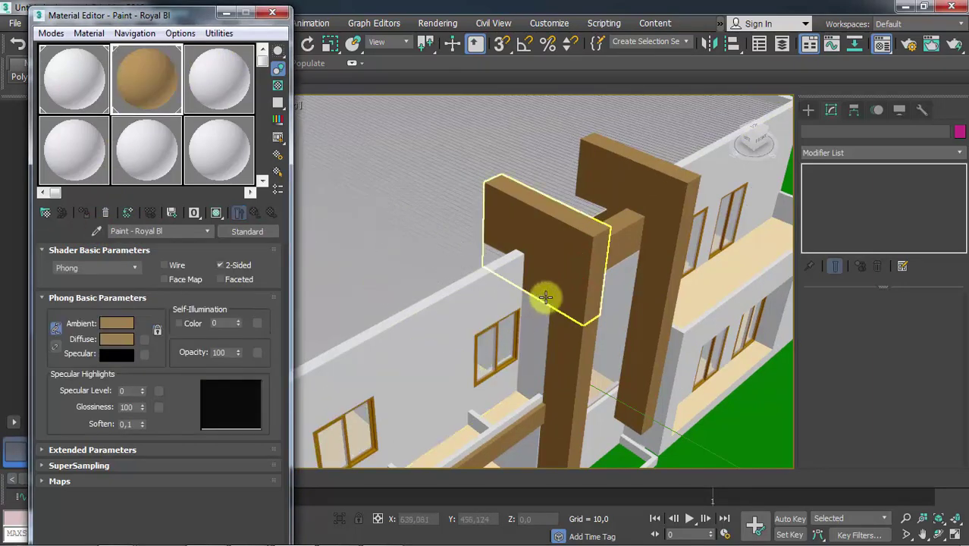
pyautogui.scroll(6, 531, 334)
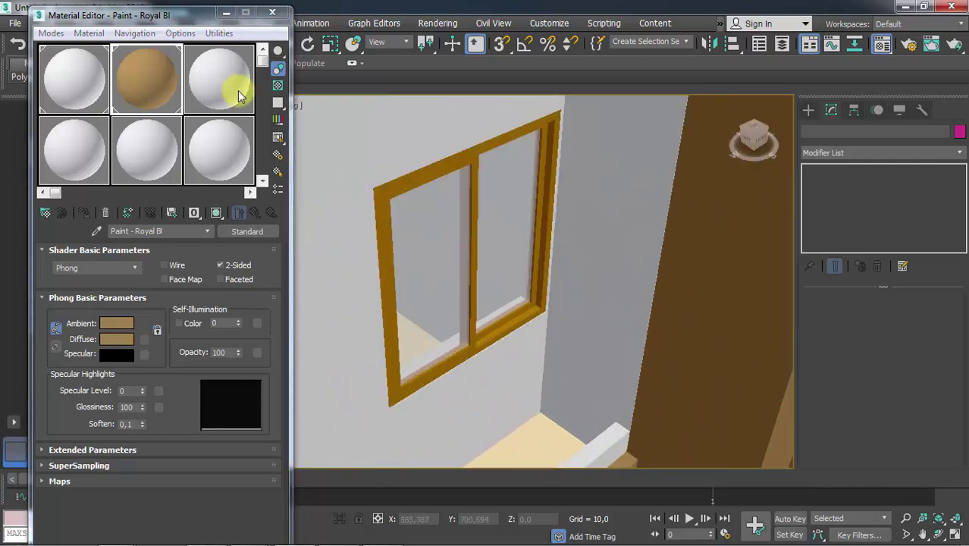
pyautogui.click(226, 79)
pyautogui.click(148, 77)
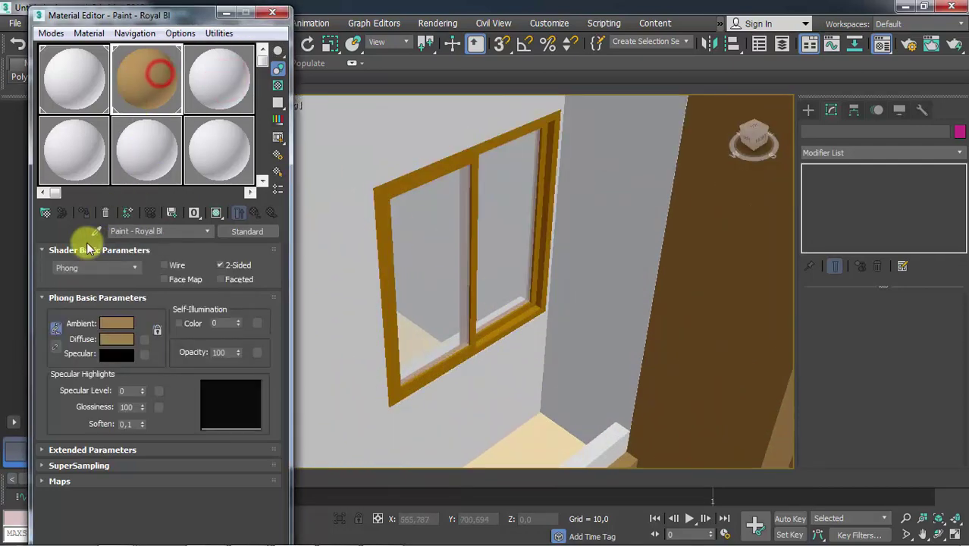
pyautogui.click(180, 230)
pyautogui.write('WALL2')
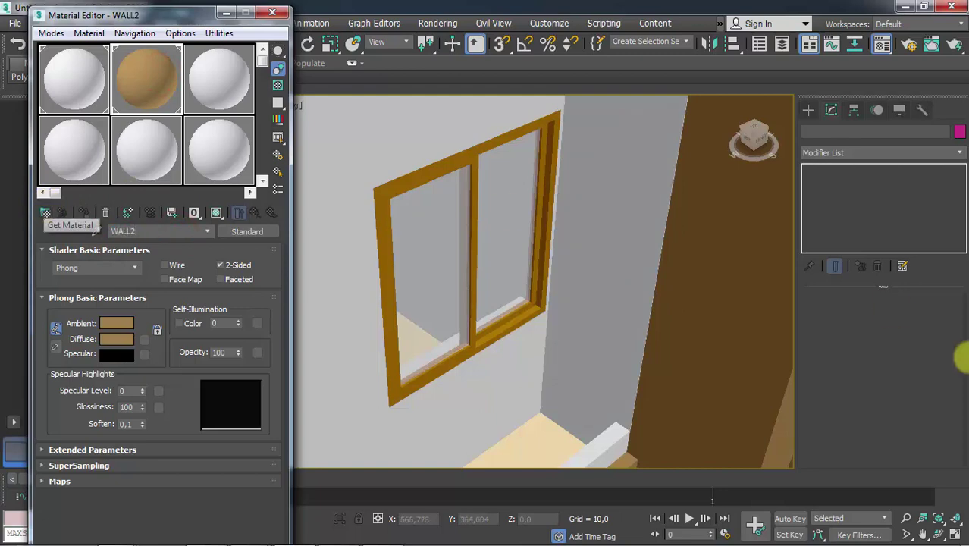
# Sample the glass and wood material of the upper-floor window beside the entrance into the third material slot.
pyautogui.click(209, 91)
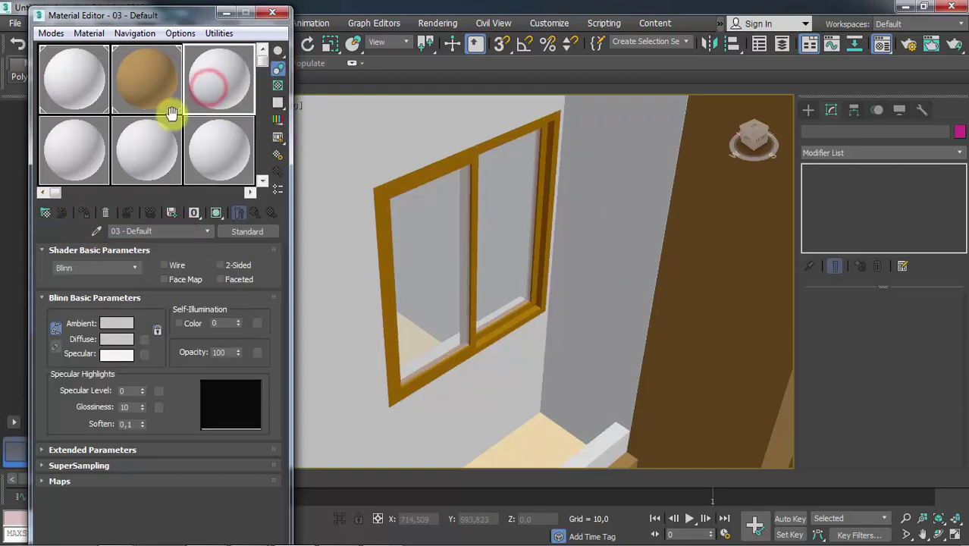
pyautogui.click(95, 231)
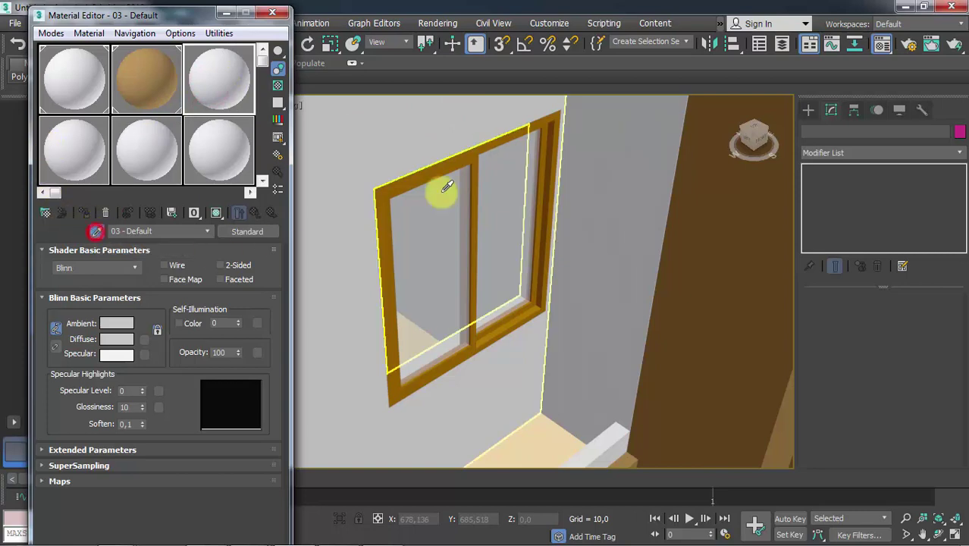
pyautogui.click(552, 157)
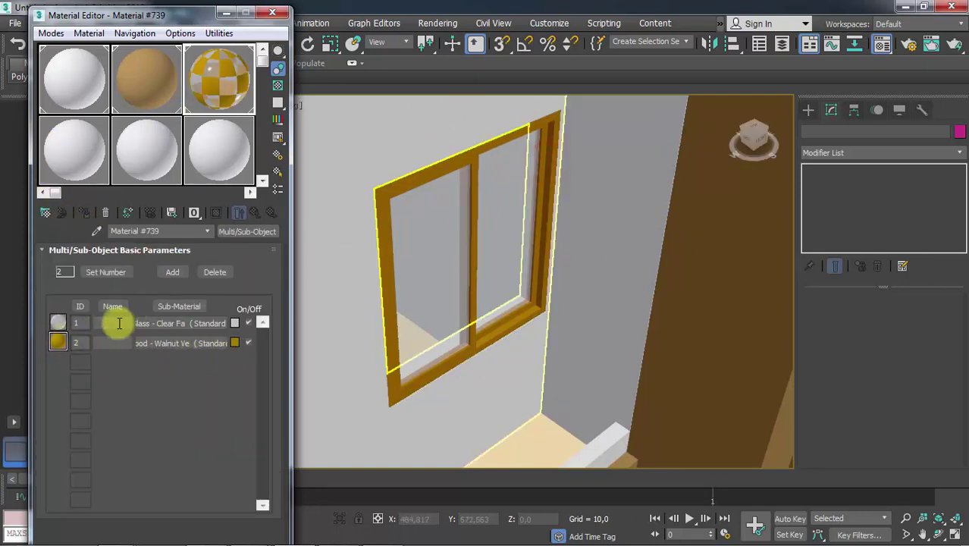
pyautogui.click(439, 234)
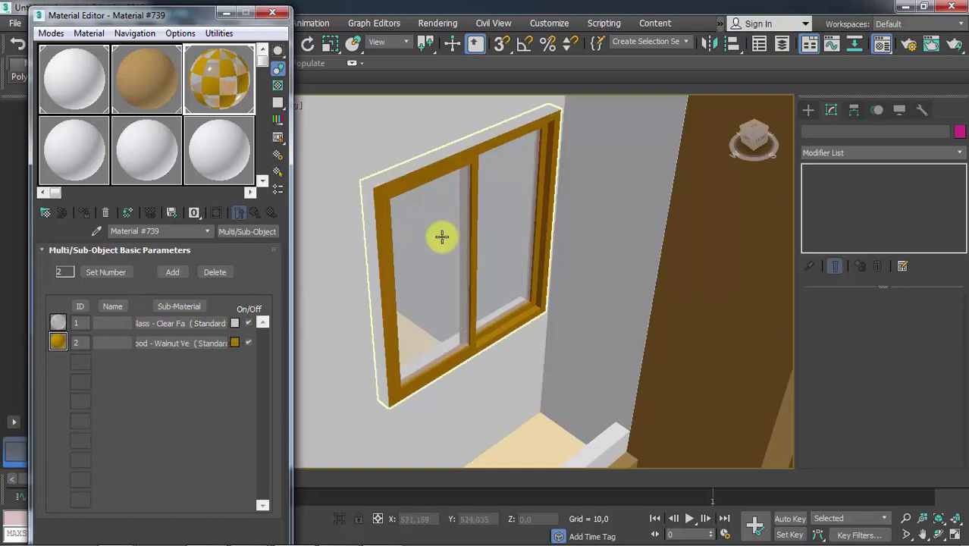
pyautogui.click(349, 330)
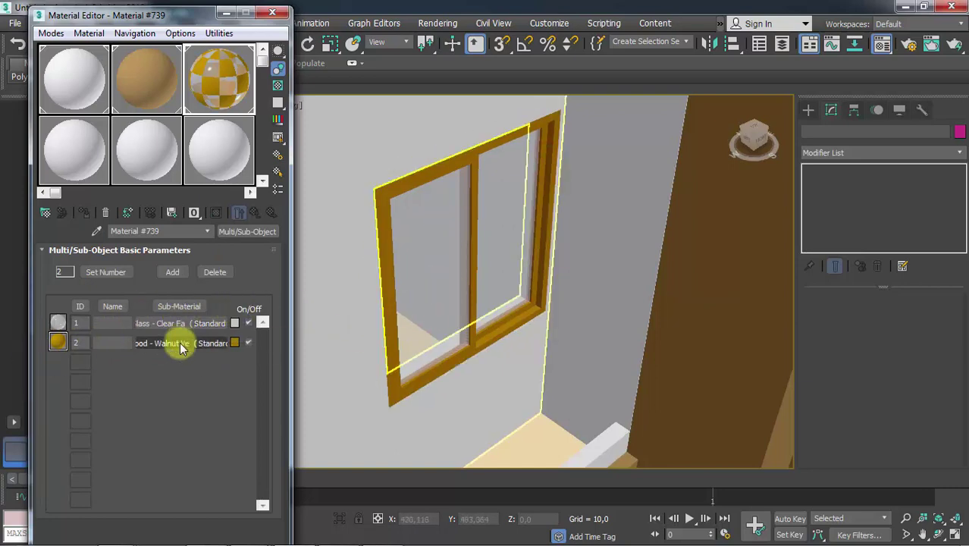
pyautogui.click(475, 232)
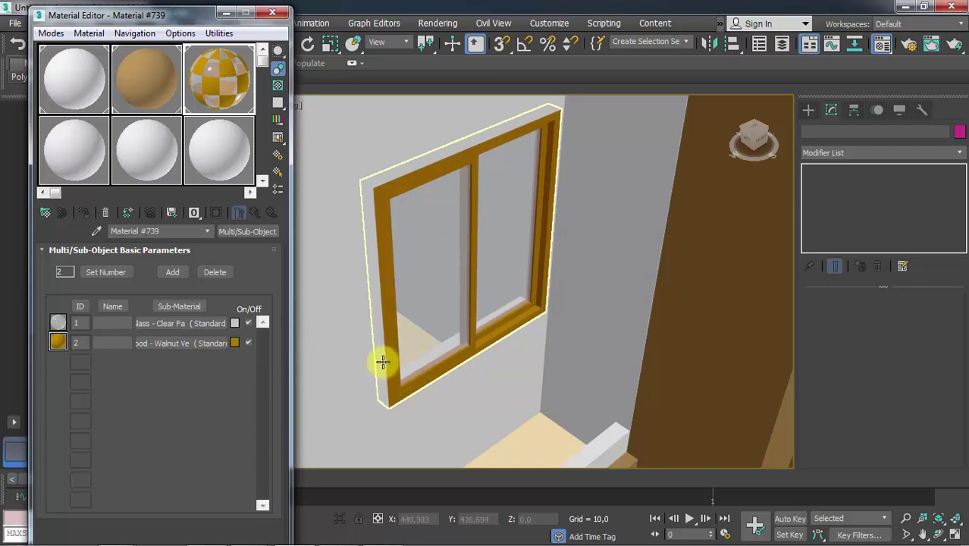
# Sample the material of the house's flat roof into the fourth material slot and rename it roof.
pyautogui.scroll(-10, 372, 253)
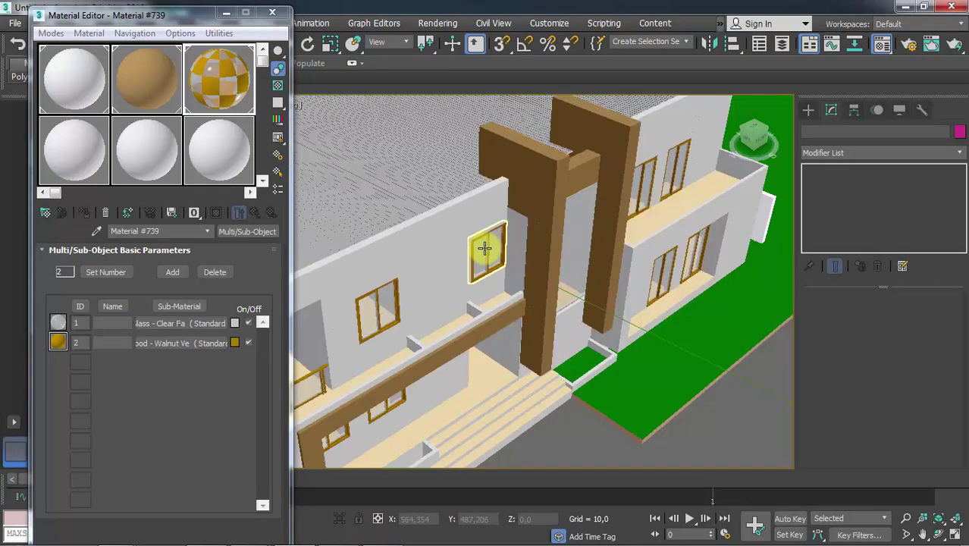
pyautogui.scroll(-3, 455, 277)
pyautogui.keyDown('alt'); pyautogui.moveTo(429, 304); pyautogui.dragTo(507, 275, button='middle'); pyautogui.keyUp('alt')
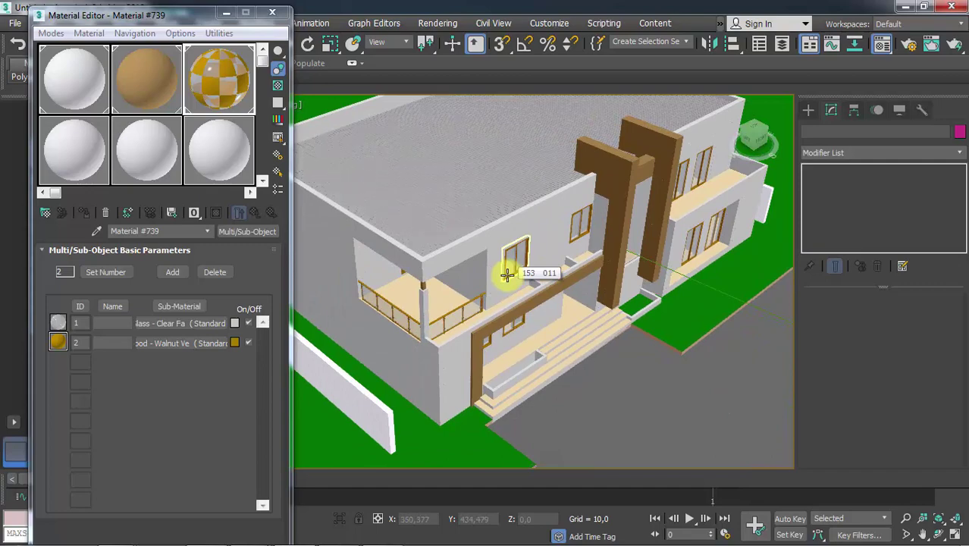
pyautogui.click(462, 232)
pyautogui.keyDown('alt'); pyautogui.moveTo(461, 231); pyautogui.dragTo(478, 274, button='middle'); pyautogui.keyUp('alt')
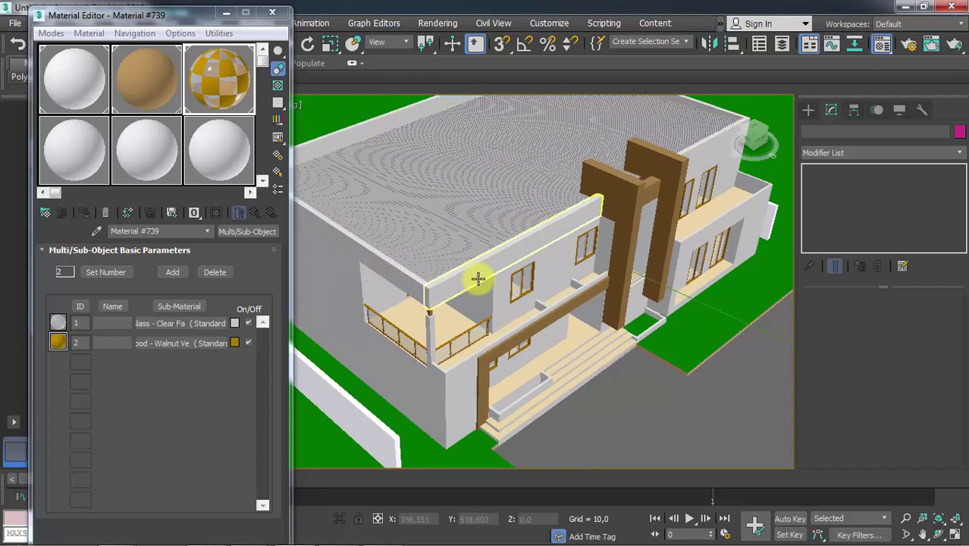
pyautogui.click(69, 152)
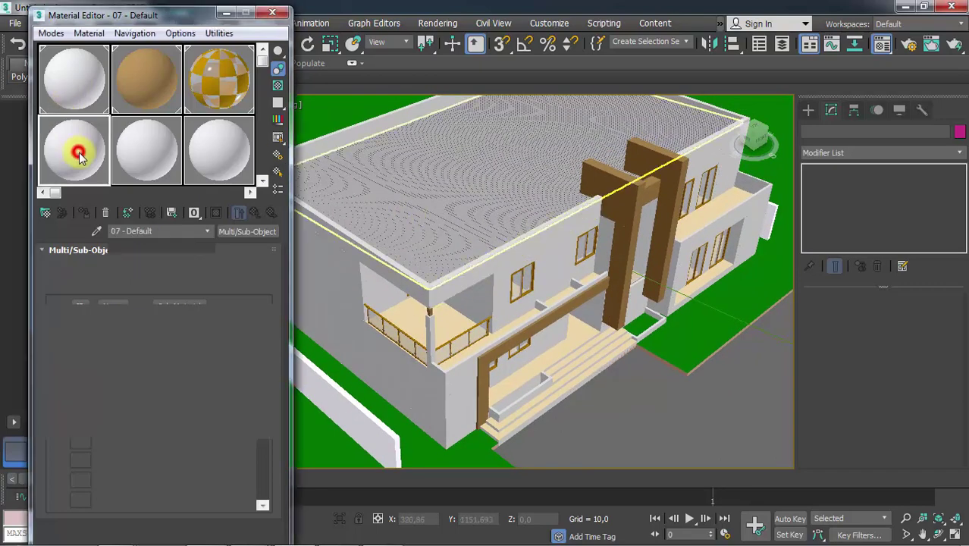
pyautogui.click(85, 213)
pyautogui.click(99, 233)
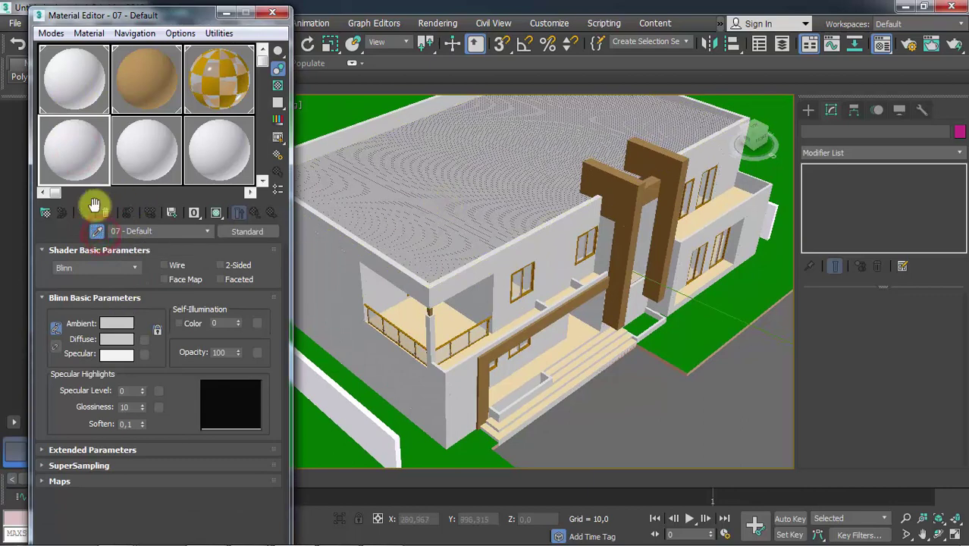
pyautogui.click(498, 168)
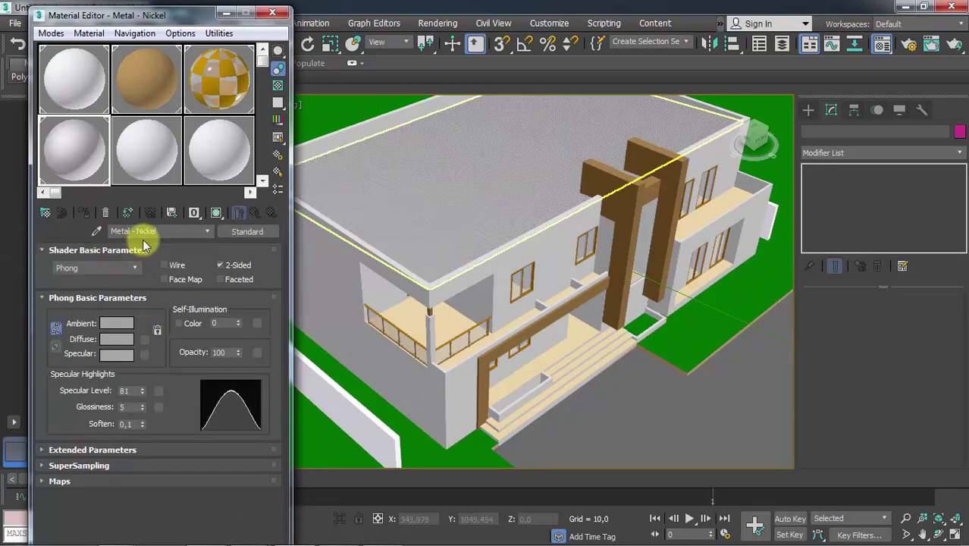
pyautogui.doubleClick(173, 233)
pyautogui.moveTo(173, 233); pyautogui.dragTo(80, 231)
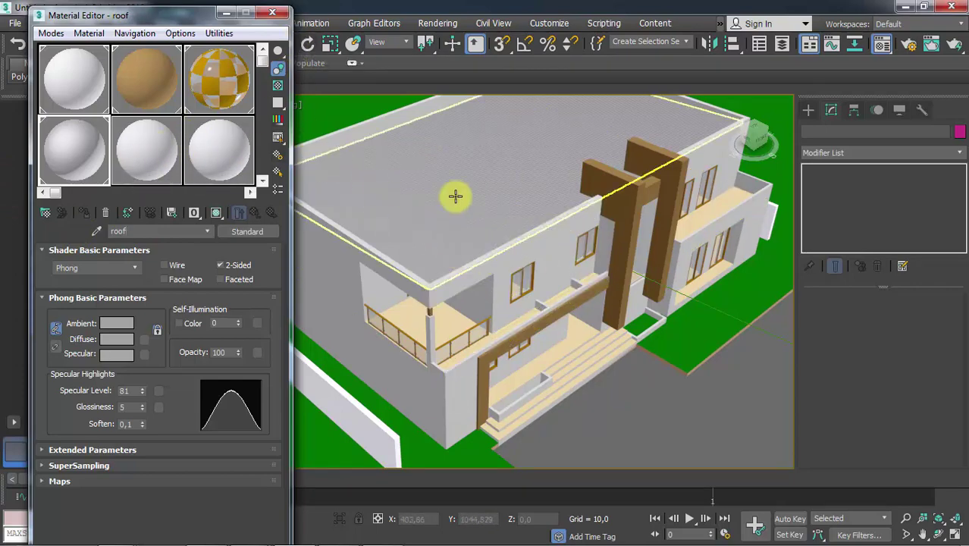
pyautogui.moveTo(543, 257); pyautogui.dragTo(569, 247, button='middle')
pyautogui.scroll(-6, 568, 246)
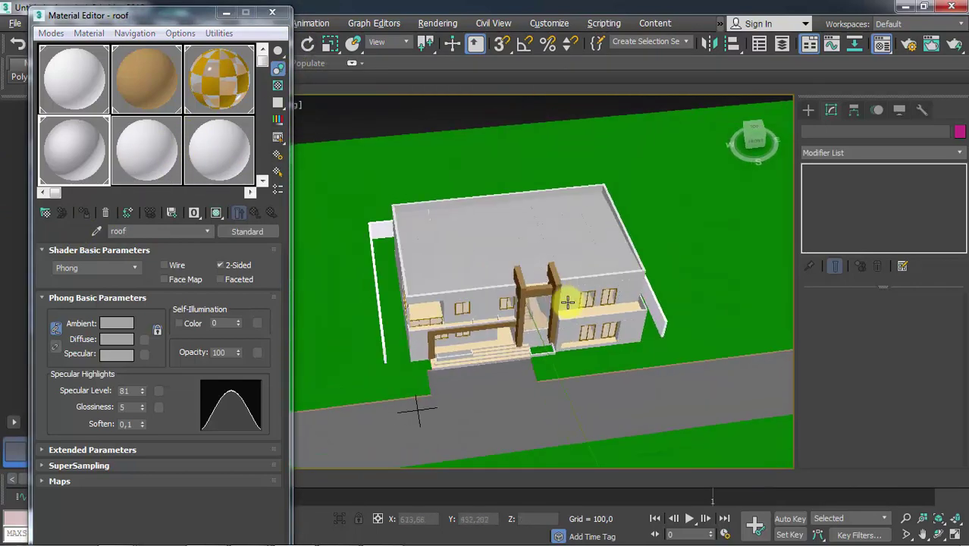
# Examine the house's corner balcony, front facade and entrance floors from several angles.
pyautogui.scroll(8, 584, 282)
pyautogui.scroll(-4, 602, 302)
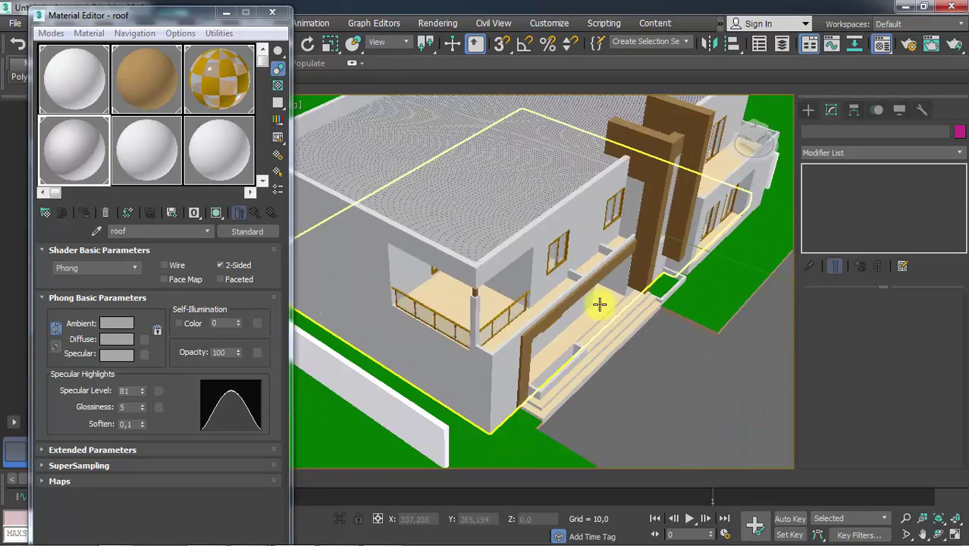
pyautogui.scroll(5, 580, 322)
pyautogui.scroll(-5, 497, 314)
pyautogui.scroll(2, 459, 264)
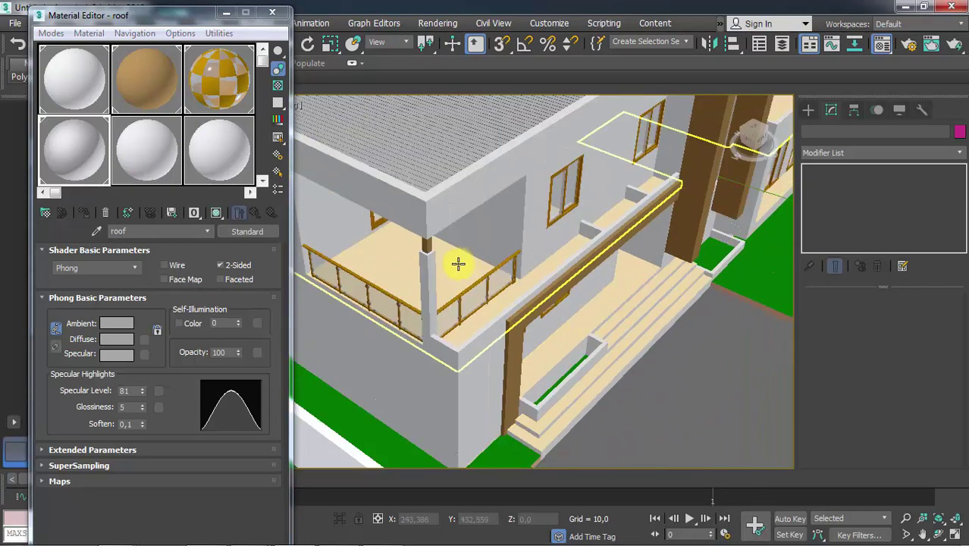
pyautogui.scroll(2, 456, 267)
pyautogui.scroll(6, 588, 293)
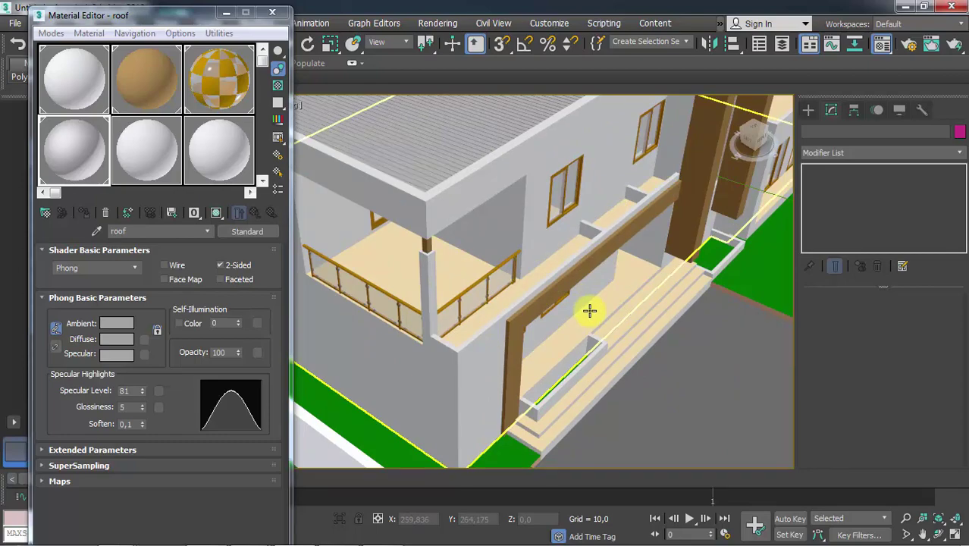
pyautogui.scroll(3, 569, 227)
pyautogui.scroll(-8, 551, 416)
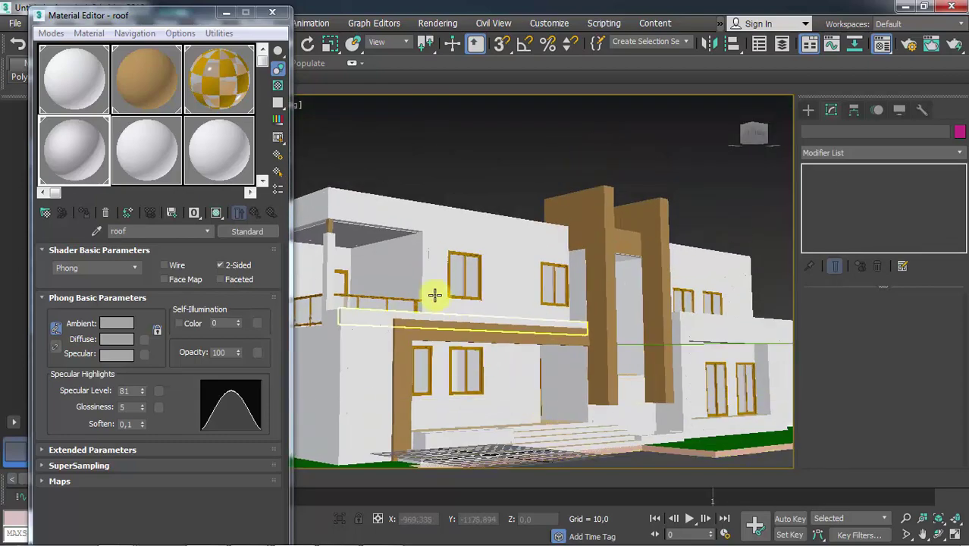
pyautogui.scroll(5, 346, 230)
pyautogui.scroll(2, 346, 230)
pyautogui.scroll(-6, 337, 208)
pyautogui.keyDown('alt'); pyautogui.moveTo(492, 256); pyautogui.dragTo(548, 353, button='middle'); pyautogui.keyUp('alt')
pyautogui.scroll(2, 563, 282)
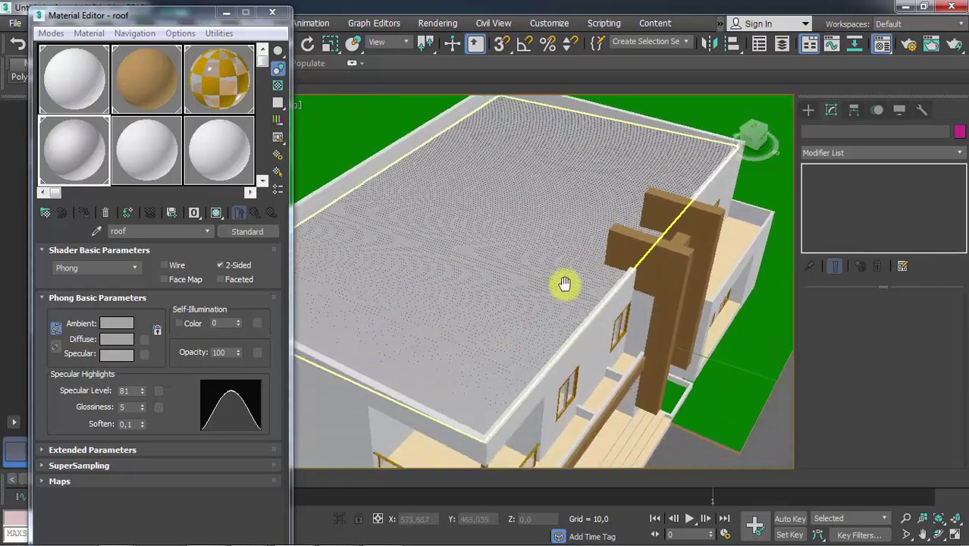
pyautogui.scroll(2, 559, 234)
pyautogui.scroll(-6, 573, 265)
pyautogui.scroll(5, 509, 402)
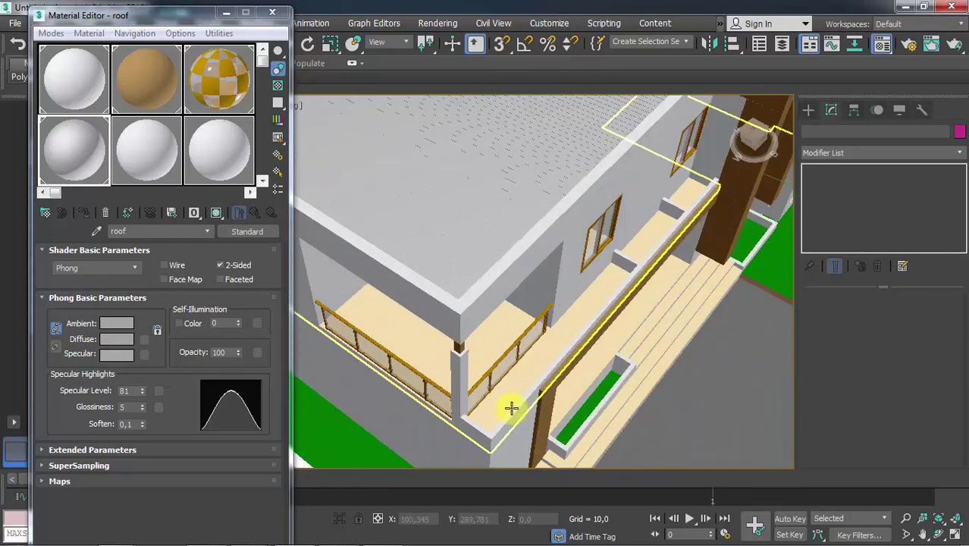
# Select the upper-floor slab under the corner balcony and isolate it.
pyautogui.keyDown('alt'); pyautogui.moveTo(514, 387); pyautogui.dragTo(497, 352, button='middle'); pyautogui.keyUp('alt')
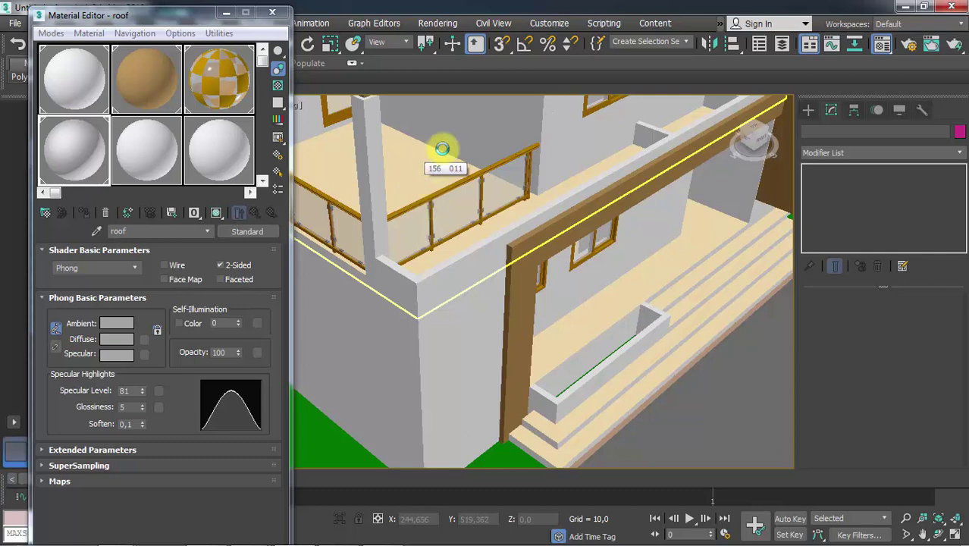
pyautogui.click(409, 173)
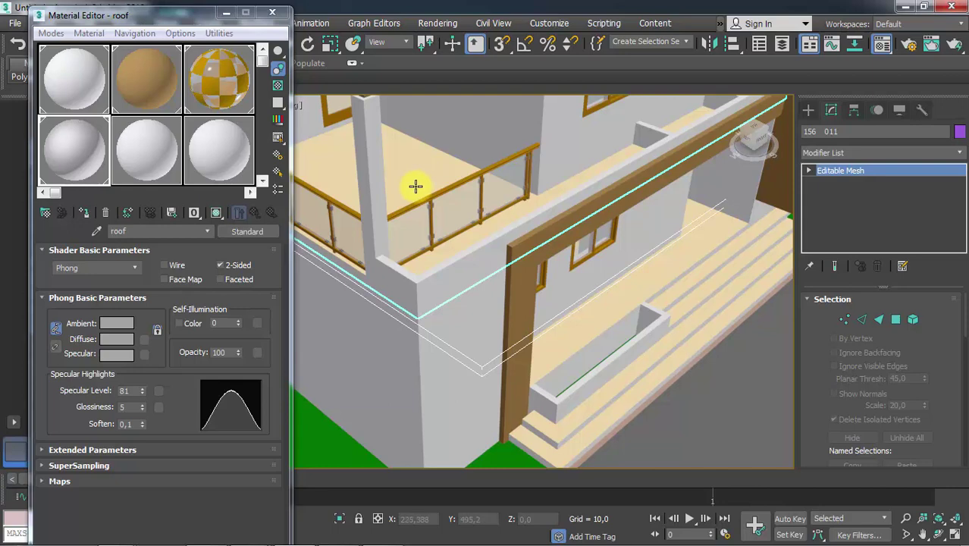
pyautogui.rightClick(415, 182)
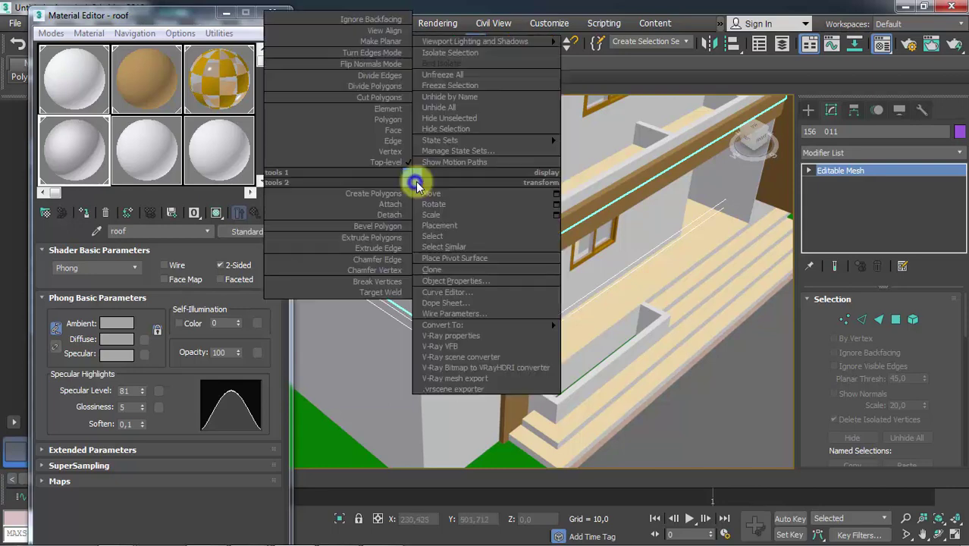
pyautogui.click(447, 52)
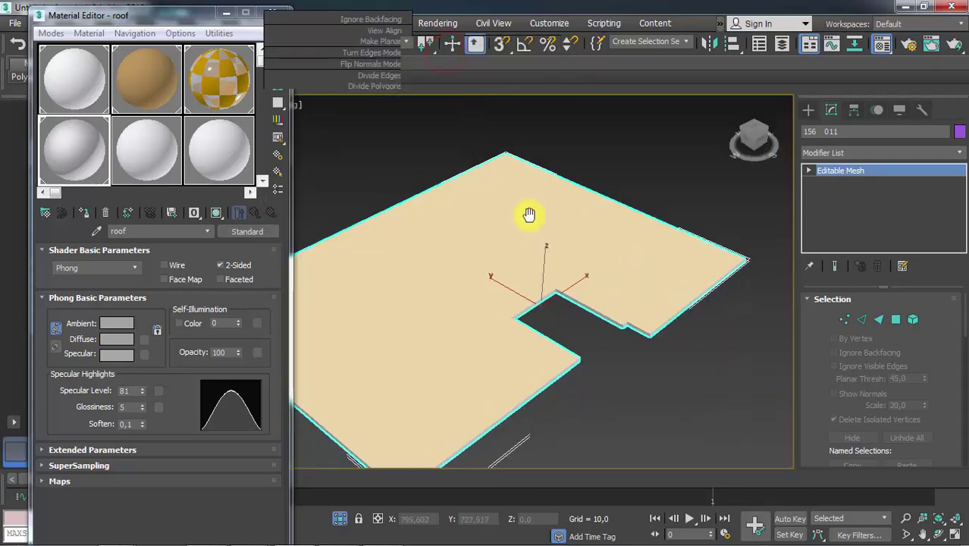
# Examine the isolated slab's top surface, edges and underside from several angles.
pyautogui.scroll(-5, 540, 205)
pyautogui.keyDown('alt'); pyautogui.moveTo(552, 255); pyautogui.dragTo(567, 282, button='middle'); pyautogui.keyUp('alt')
pyautogui.scroll(5, 571, 321)
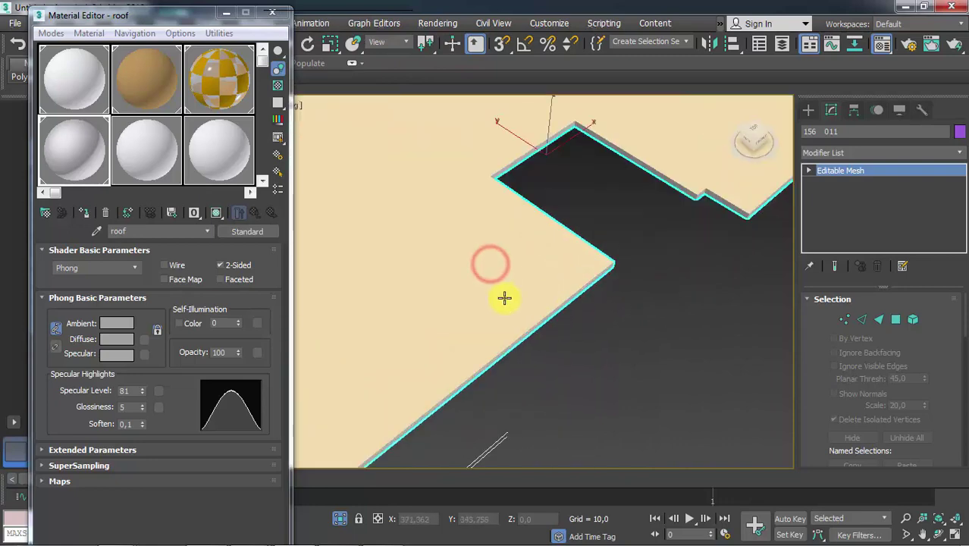
pyautogui.scroll(-3, 466, 262)
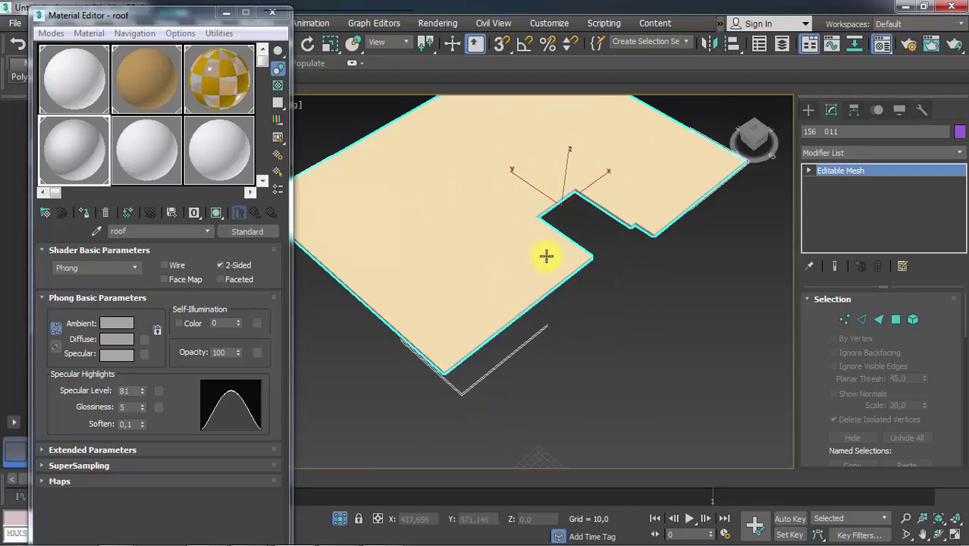
pyautogui.keyDown('alt'); pyautogui.moveTo(546, 257); pyautogui.dragTo(541, 147, button='middle'); pyautogui.keyUp('alt')
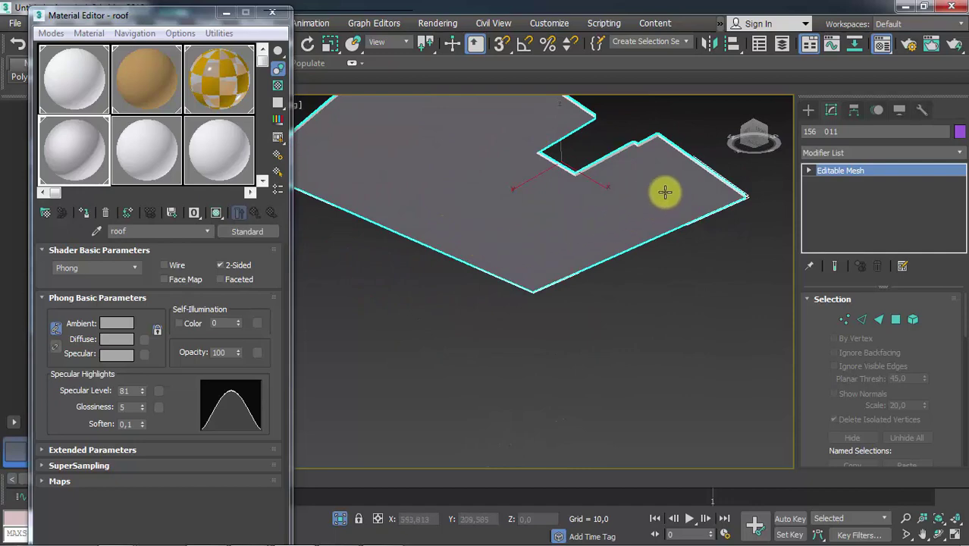
pyautogui.keyDown('alt'); pyautogui.moveTo(580, 157); pyautogui.dragTo(583, 276, button='middle'); pyautogui.keyUp('alt')
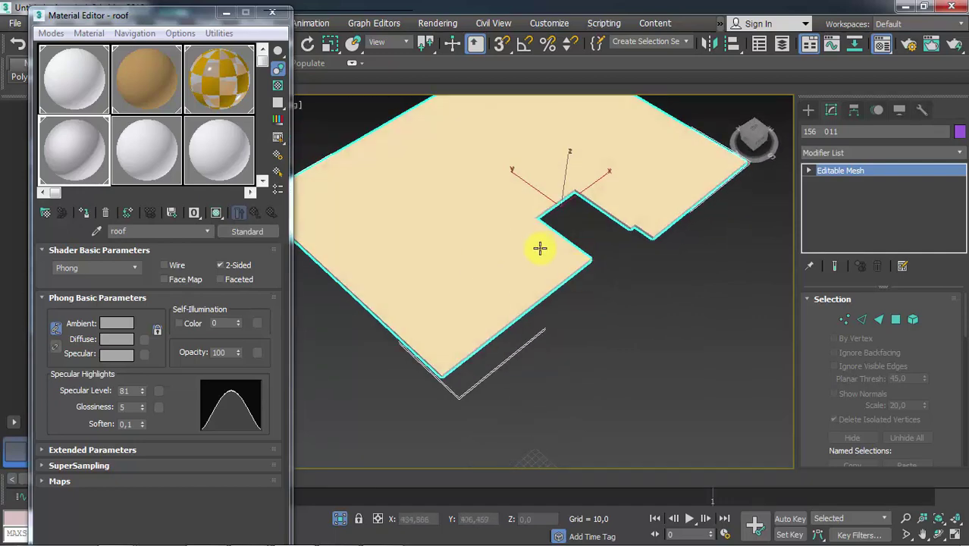
pyautogui.keyDown('alt'); pyautogui.moveTo(517, 255); pyautogui.dragTo(529, 263, button='middle'); pyautogui.keyUp('alt')
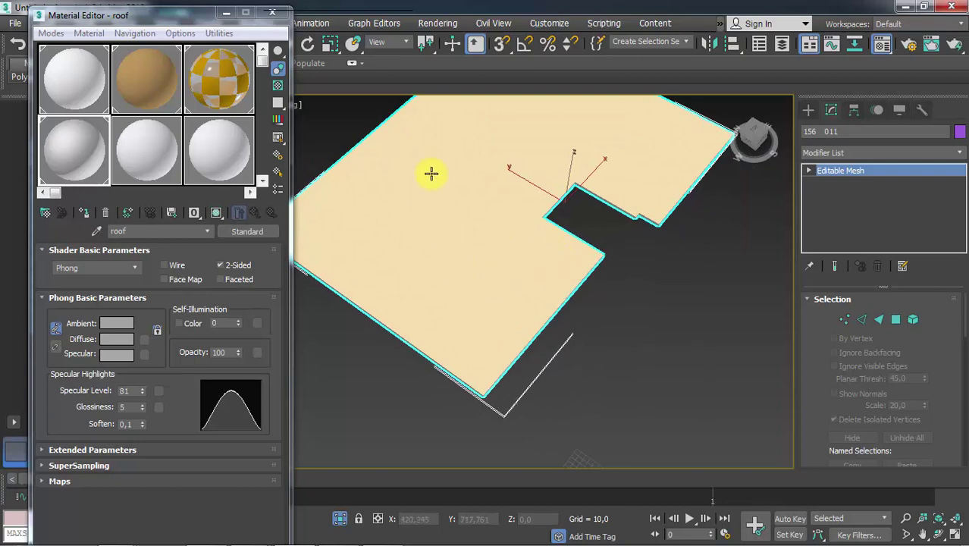
pyautogui.keyDown('alt'); pyautogui.moveTo(524, 215); pyautogui.dragTo(500, 199, button='middle'); pyautogui.keyUp('alt')
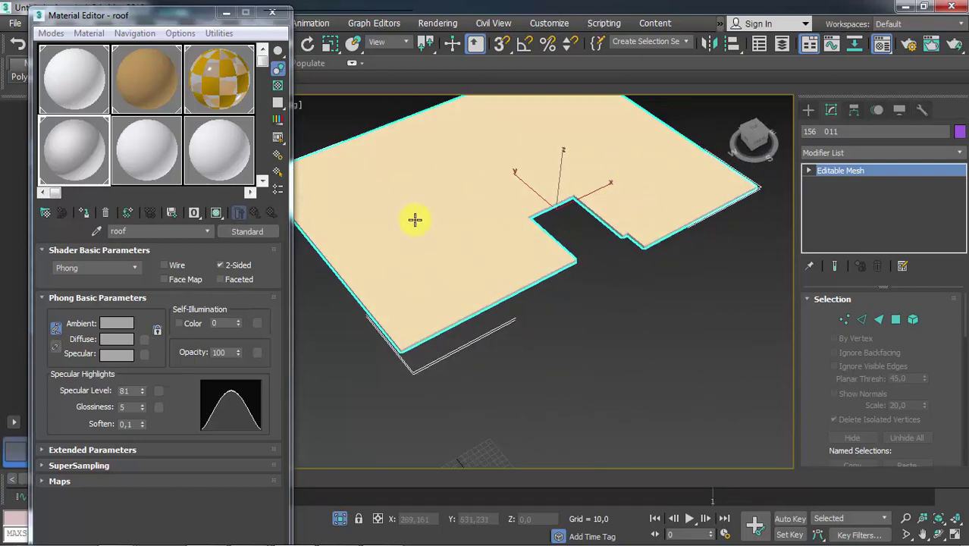
pyautogui.keyDown('alt'); pyautogui.moveTo(489, 290); pyautogui.dragTo(500, 243, button='middle'); pyautogui.keyUp('alt')
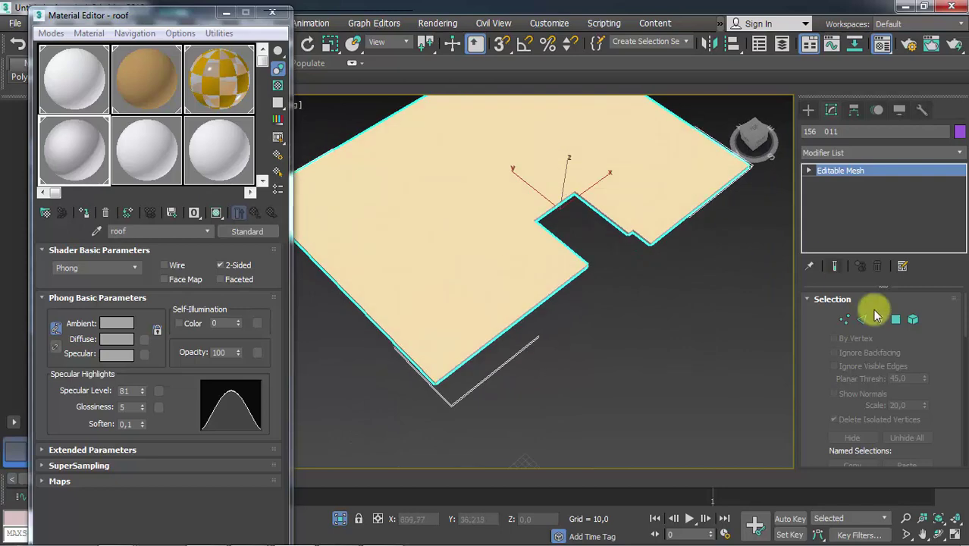
# Detach the top polygon of the isolated upper-floor slab as a separate object named floor, and return to object level.
pyautogui.click(895, 321)
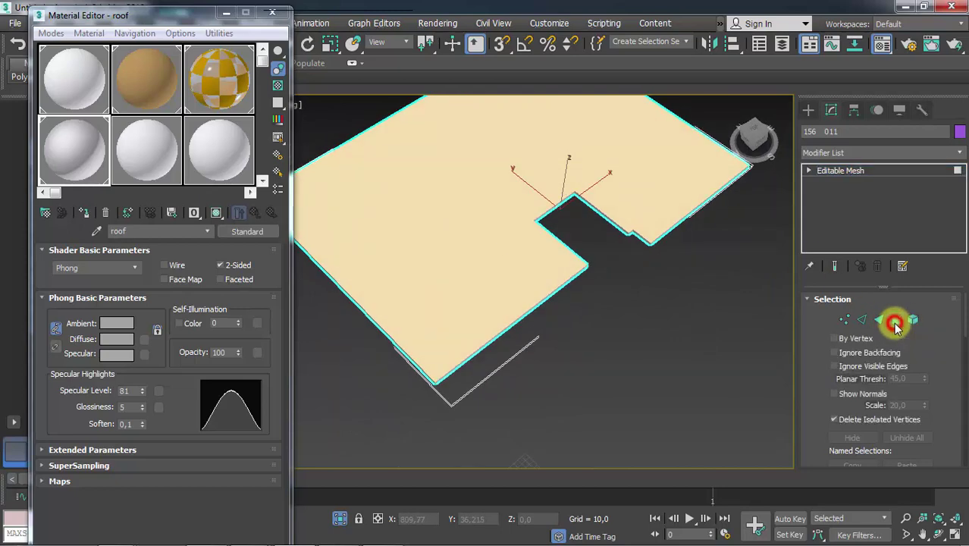
pyautogui.click(448, 226)
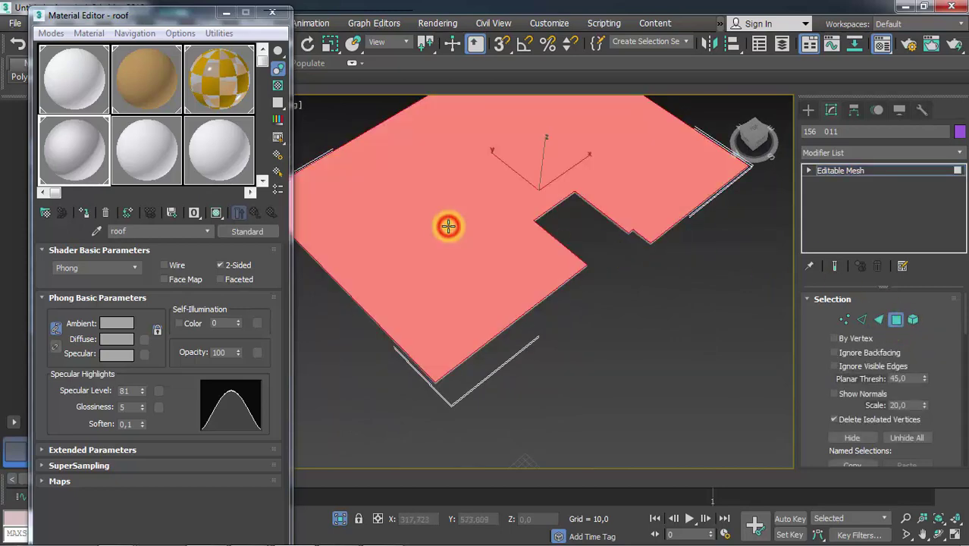
pyautogui.moveTo(965, 332); pyautogui.dragTo(962, 361)
pyautogui.click(921, 352)
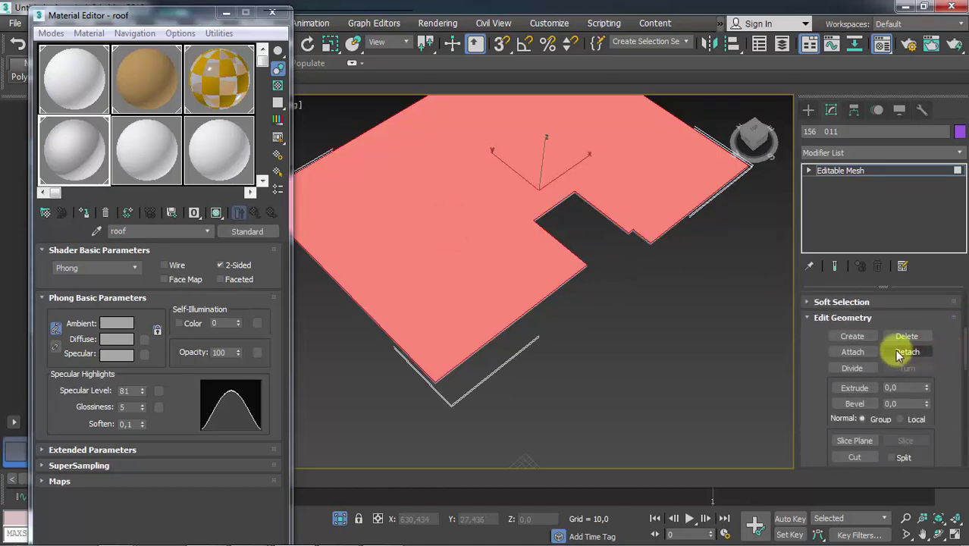
pyautogui.click(899, 354)
pyautogui.moveTo(495, 261); pyautogui.dragTo(385, 266)
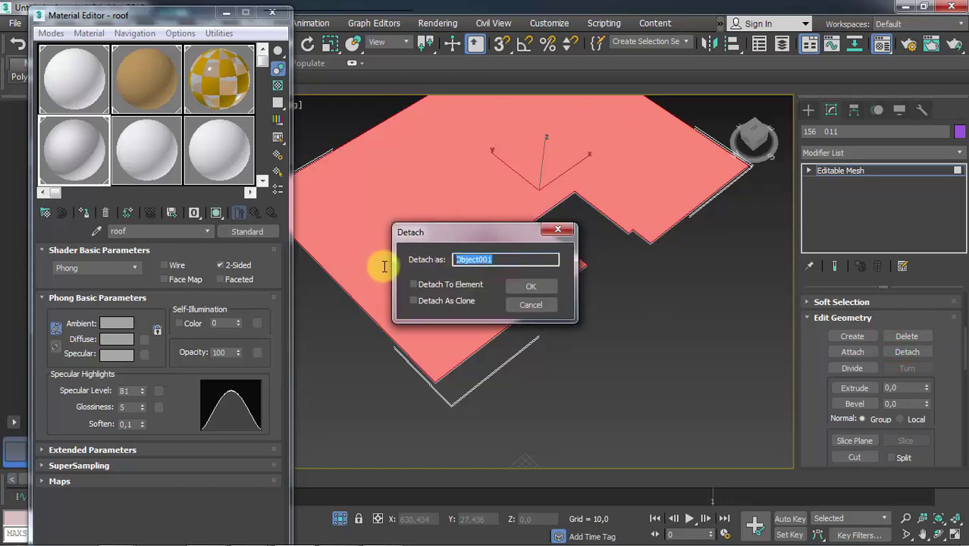
pyautogui.write('fl')
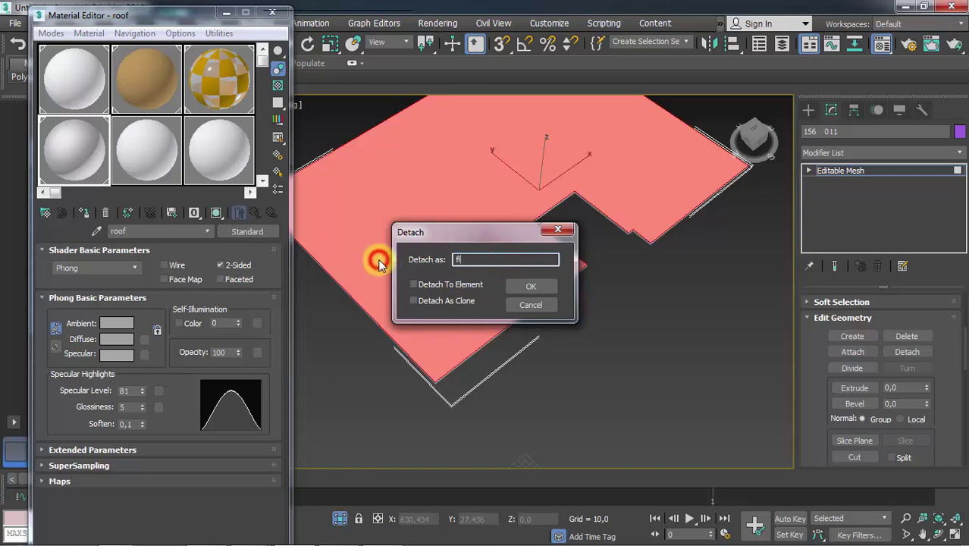
pyautogui.write('oor')
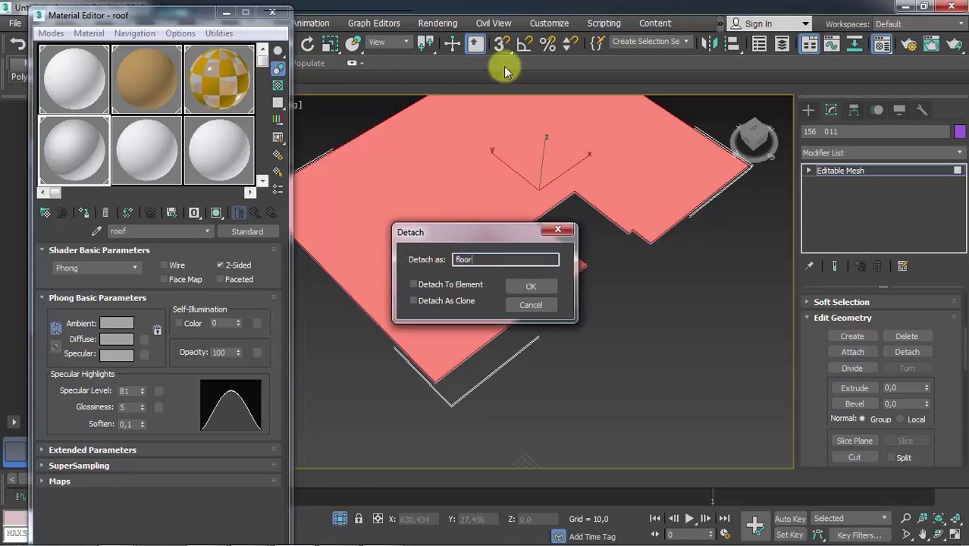
pyautogui.click(531, 287)
pyautogui.click(897, 171)
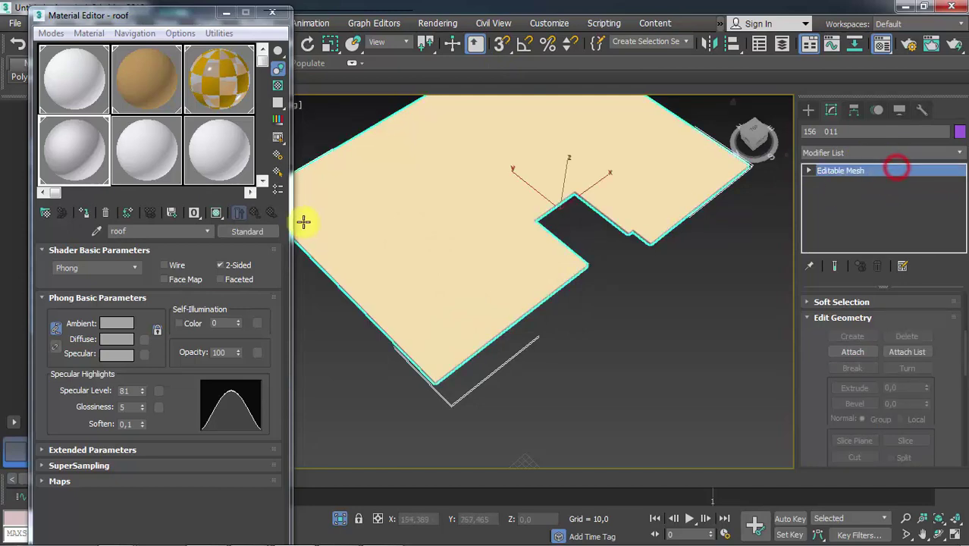
# Select the detached floor object and end isolation to show the whole house again.
pyautogui.click(459, 222)
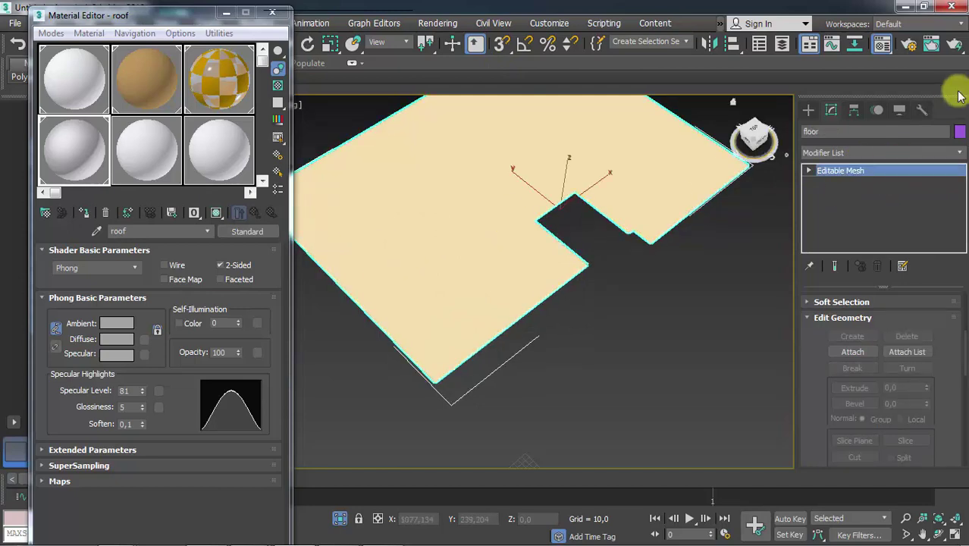
pyautogui.moveTo(492, 219); pyautogui.dragTo(487, 269, button='middle')
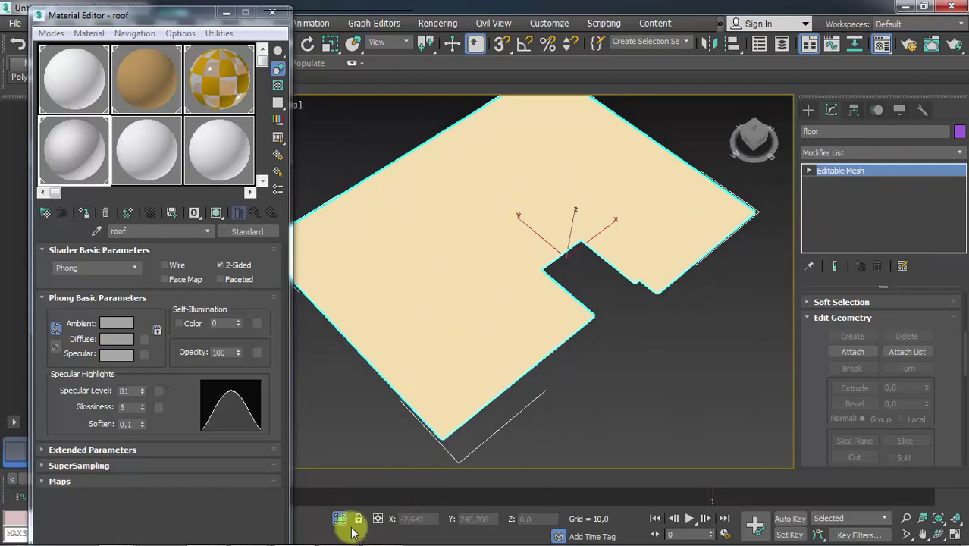
pyautogui.click(339, 519)
pyautogui.scroll(-10, 535, 319)
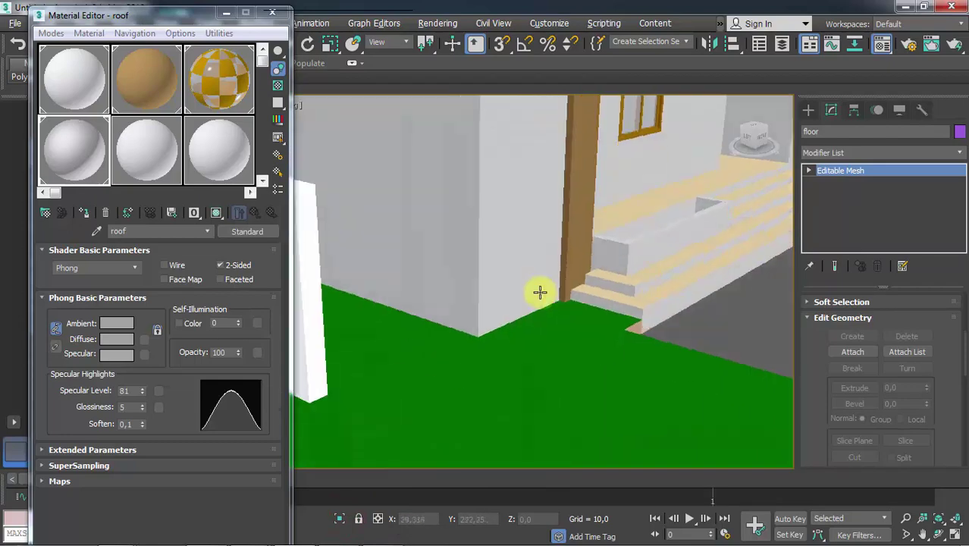
# Select the ground-floor slab at the entrance porch and isolate it.
pyautogui.scroll(2, 538, 338)
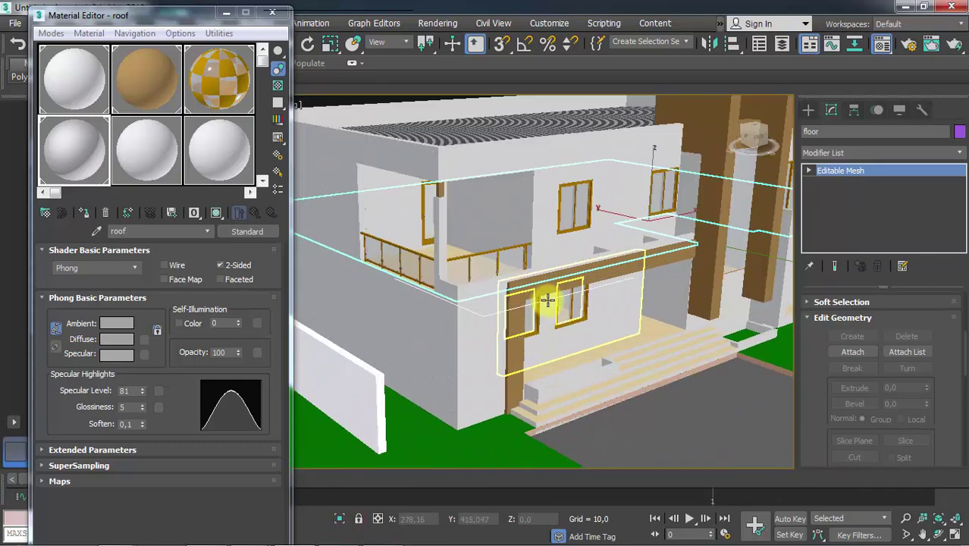
pyautogui.scroll(-4, 548, 296)
pyautogui.scroll(6, 552, 256)
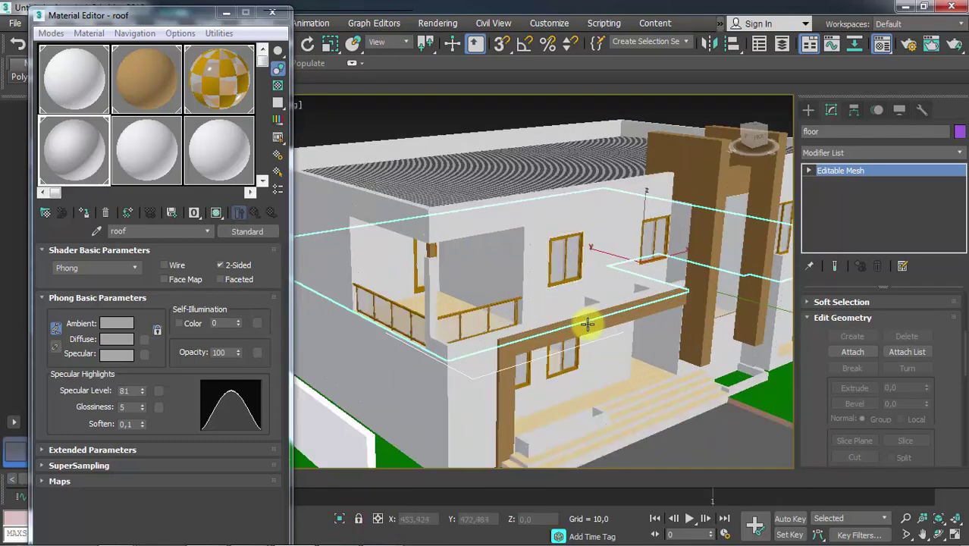
pyautogui.keyDown('alt'); pyautogui.moveTo(584, 320); pyautogui.dragTo(621, 364, button='middle'); pyautogui.keyUp('alt')
pyautogui.click(622, 402)
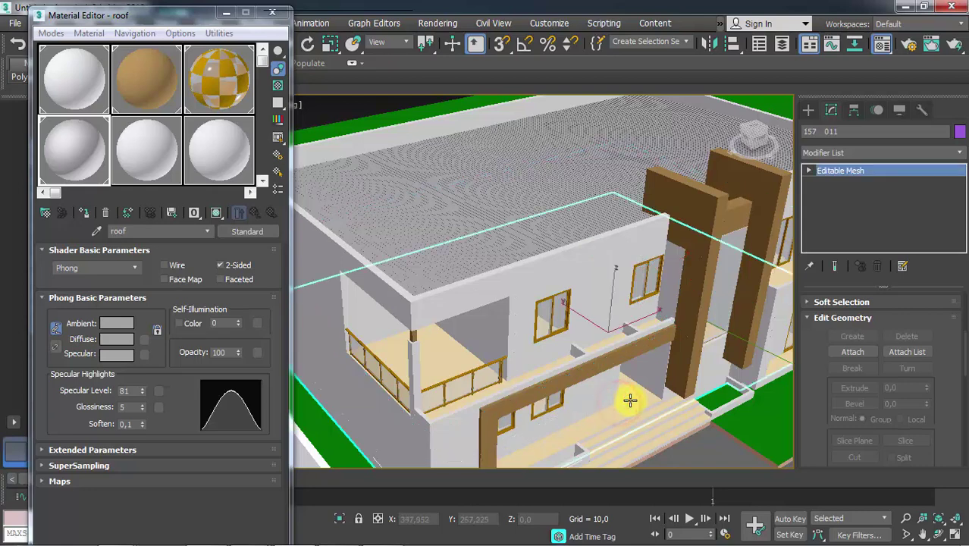
pyautogui.click(340, 520)
pyautogui.click(342, 518)
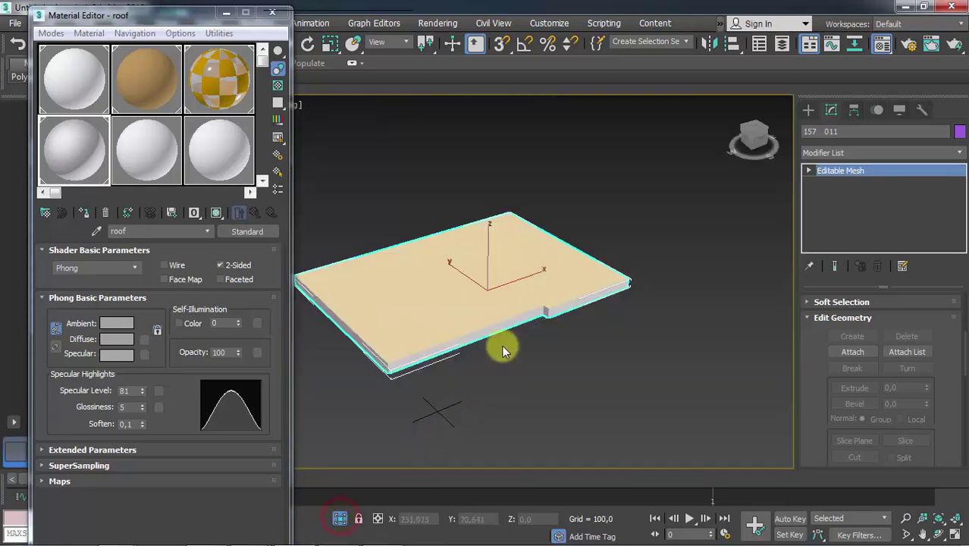
# Detach the top polygon of the isolated ground-floor slab as a separate object named floor2.
pyautogui.scroll(1, 965, 311)
pyautogui.scroll(1, 912, 334)
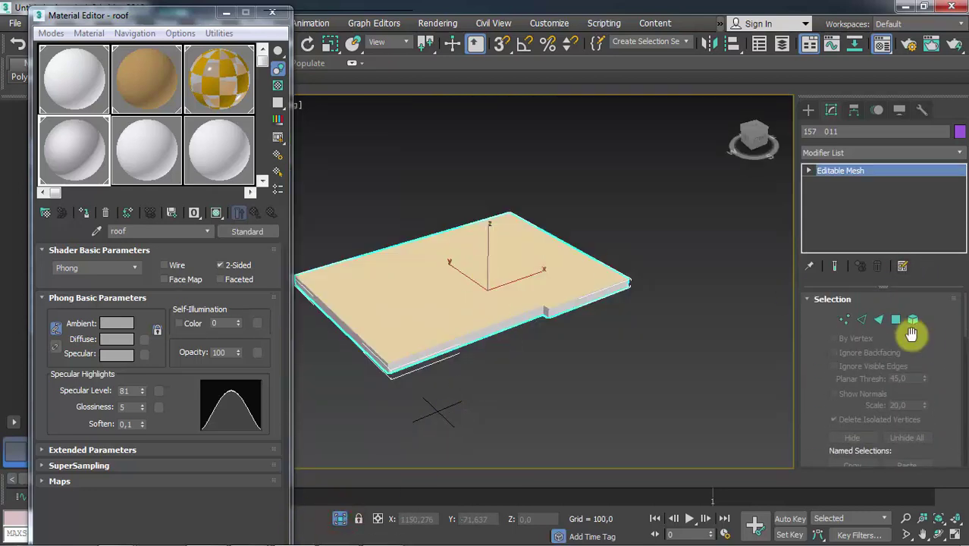
pyautogui.click(897, 325)
pyautogui.click(483, 295)
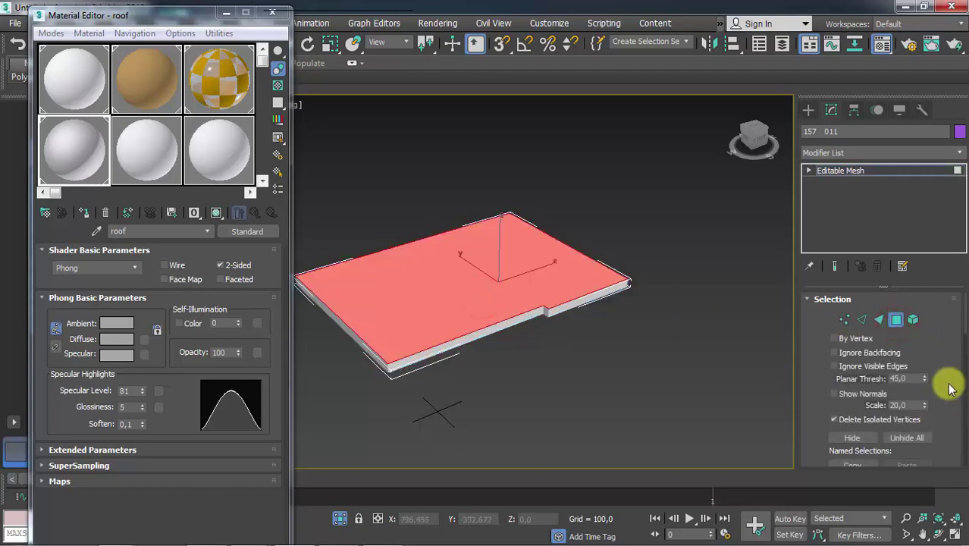
pyautogui.press('Delete')
pyautogui.hotkey('ctrl', 'z')
pyautogui.scroll(3, 645, 357)
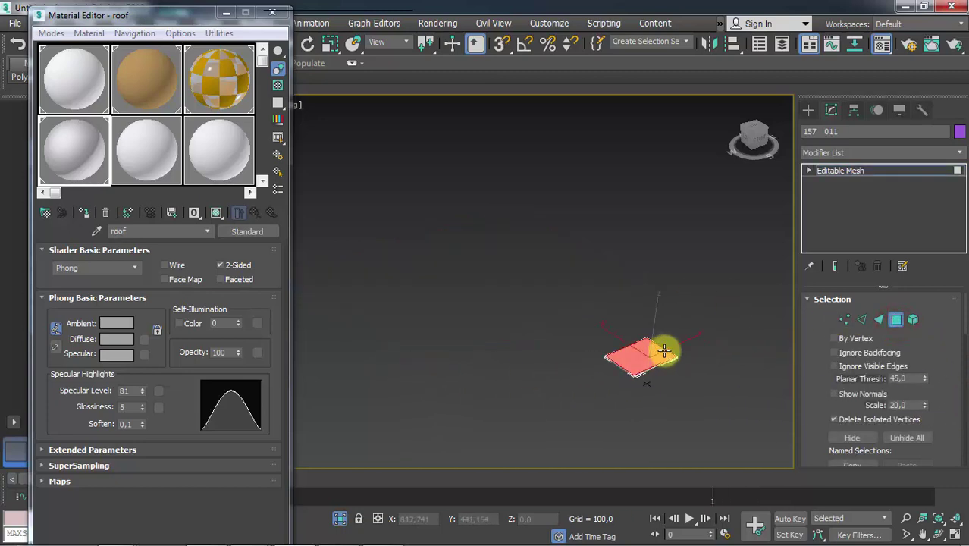
pyautogui.scroll(-3, 948, 359)
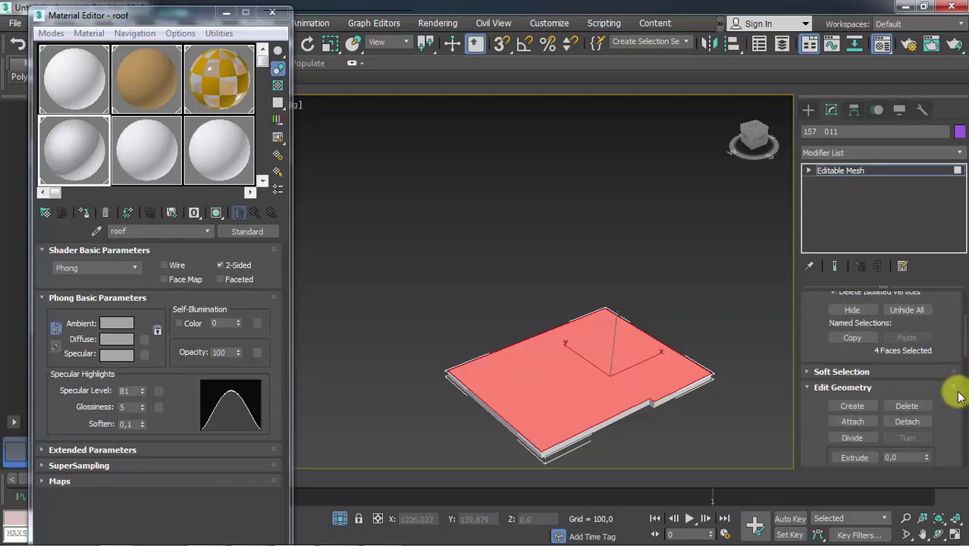
pyautogui.click(924, 422)
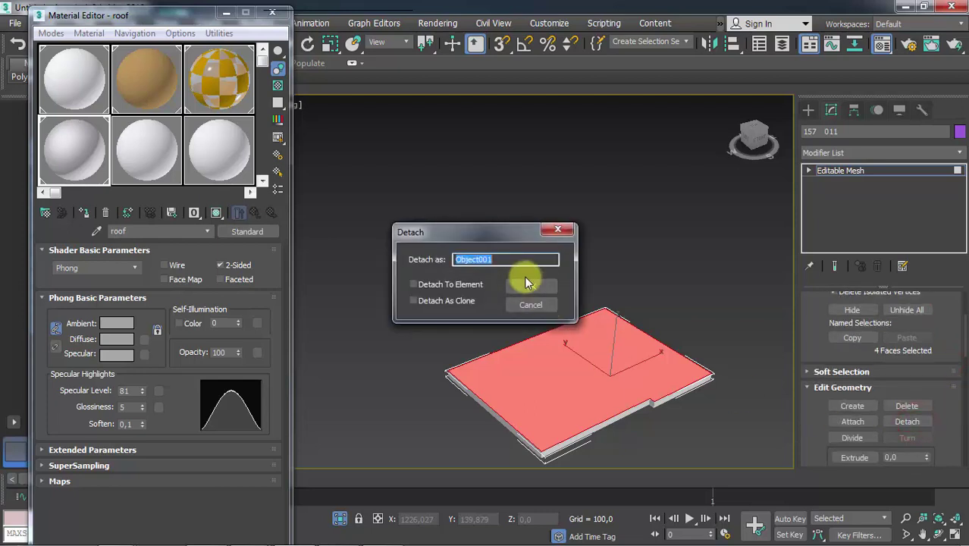
pyautogui.write('floor2')
pyautogui.click(528, 284)
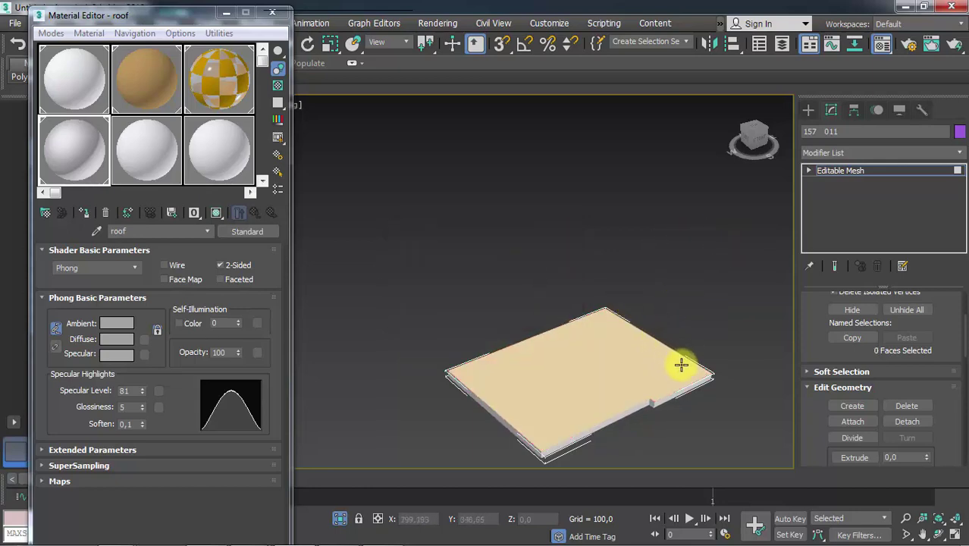
# End the slab's isolation to show the whole house again.
pyautogui.moveTo(677, 357); pyautogui.dragTo(625, 356, button='middle')
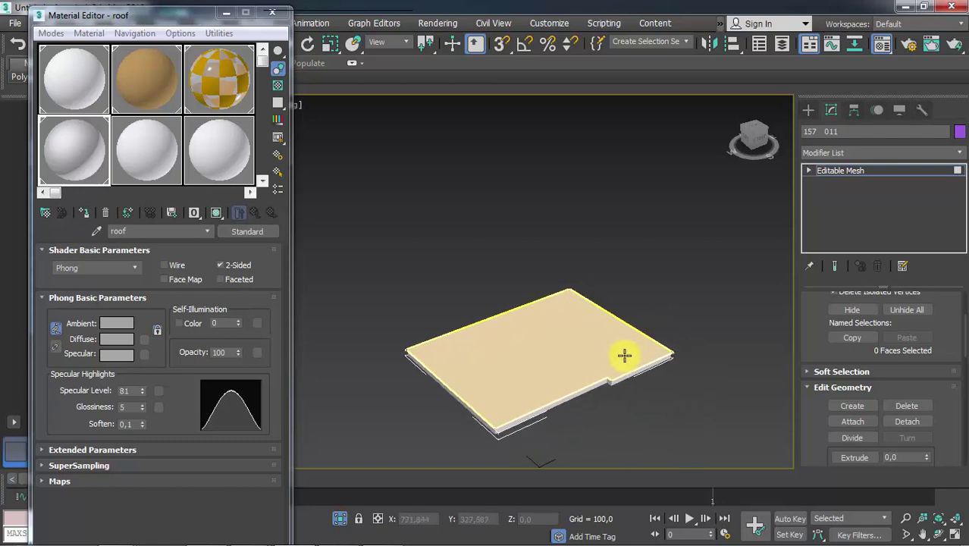
pyautogui.click(507, 381)
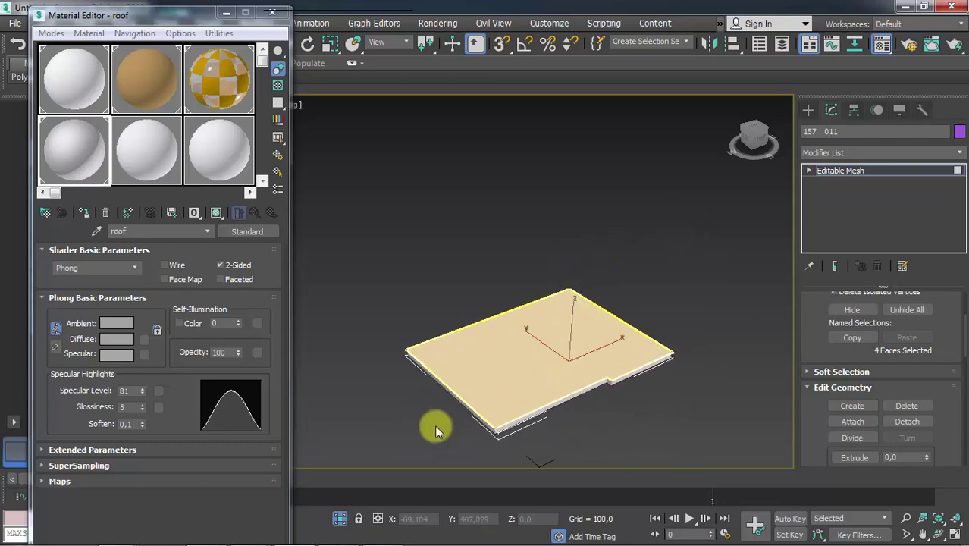
pyautogui.click(340, 519)
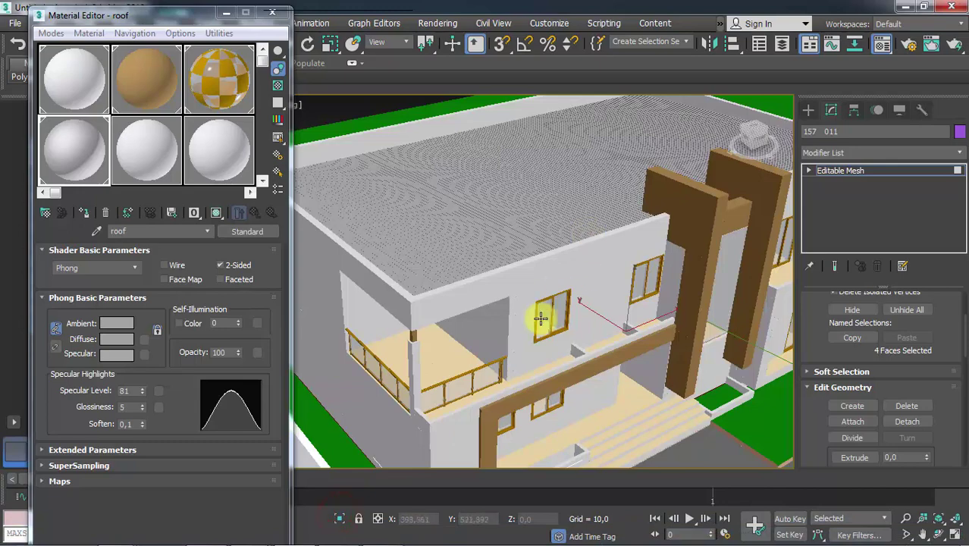
pyautogui.moveTo(578, 325); pyautogui.dragTo(565, 316, button='middle')
pyautogui.scroll(-3, 634, 271)
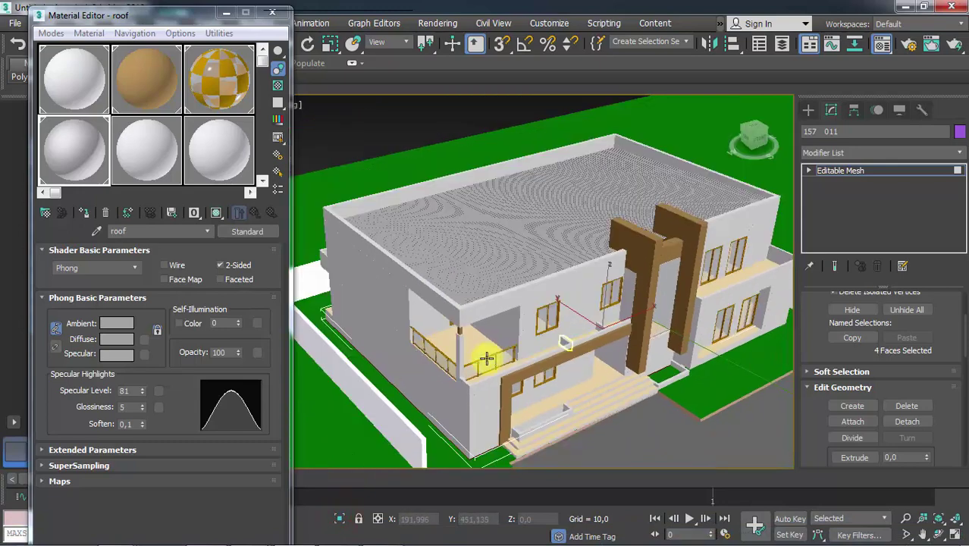
pyautogui.scroll(5, 569, 379)
# Name the unused 08 - Default material floor and assign it to the detached upper-floor object.
pyautogui.click(141, 159)
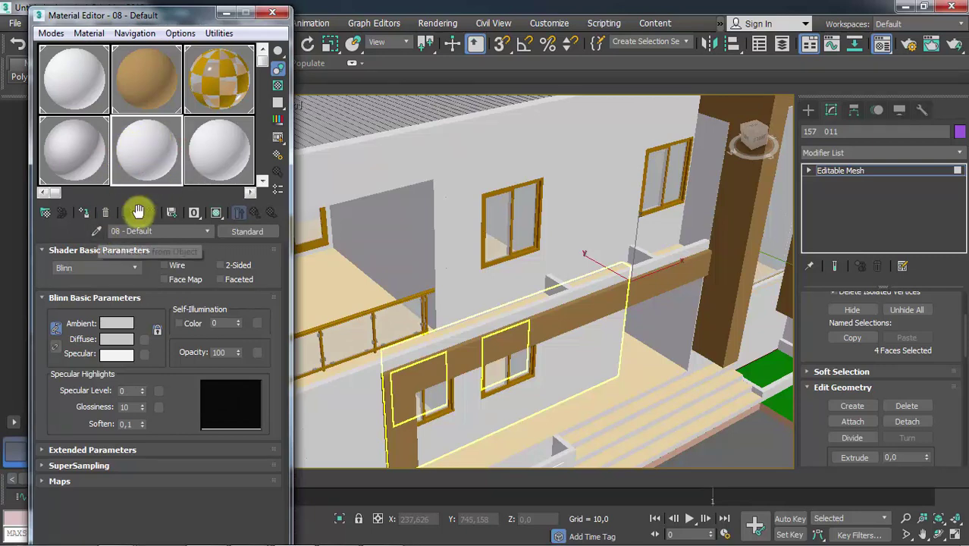
pyautogui.click(164, 229)
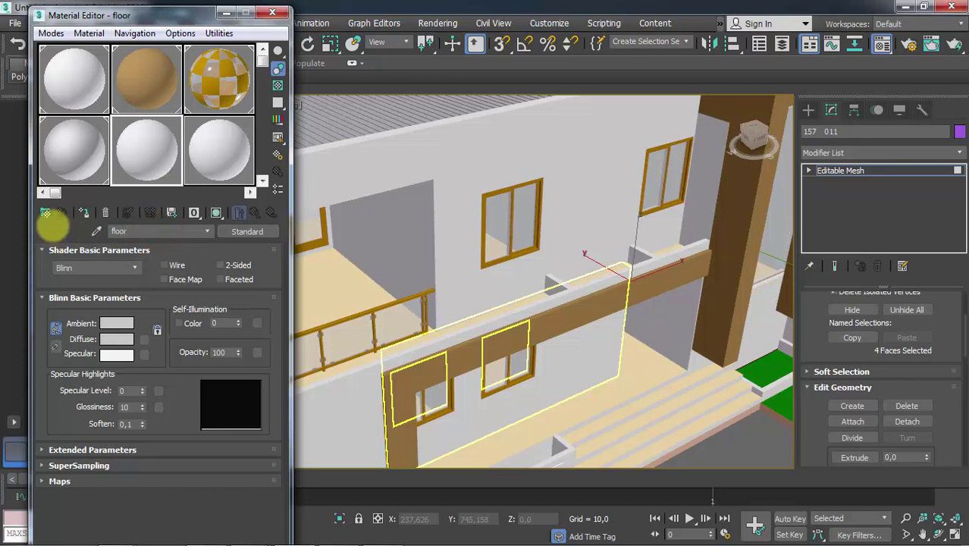
pyautogui.keyDown('alt'); pyautogui.moveTo(526, 223); pyautogui.dragTo(354, 301, button='middle'); pyautogui.keyUp('alt')
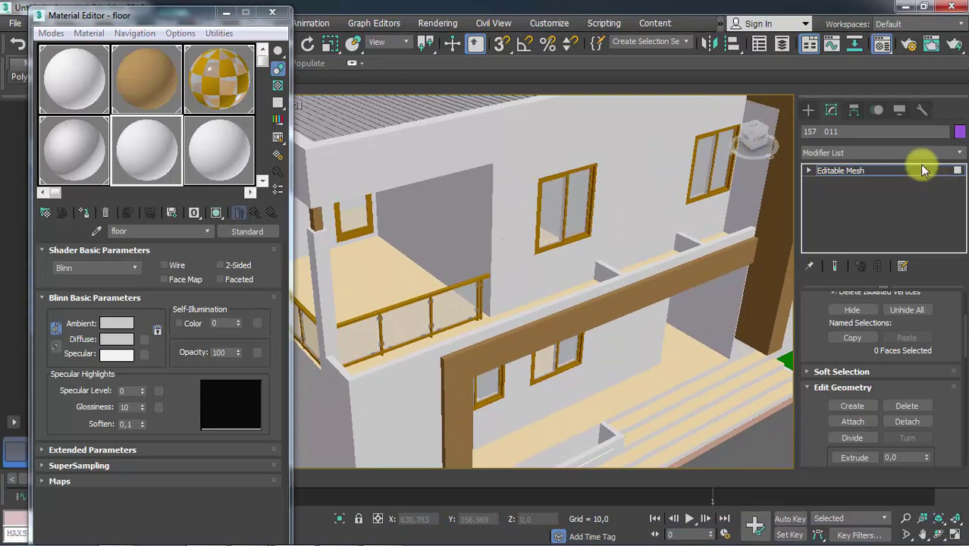
pyautogui.click(924, 170)
pyautogui.click(357, 271)
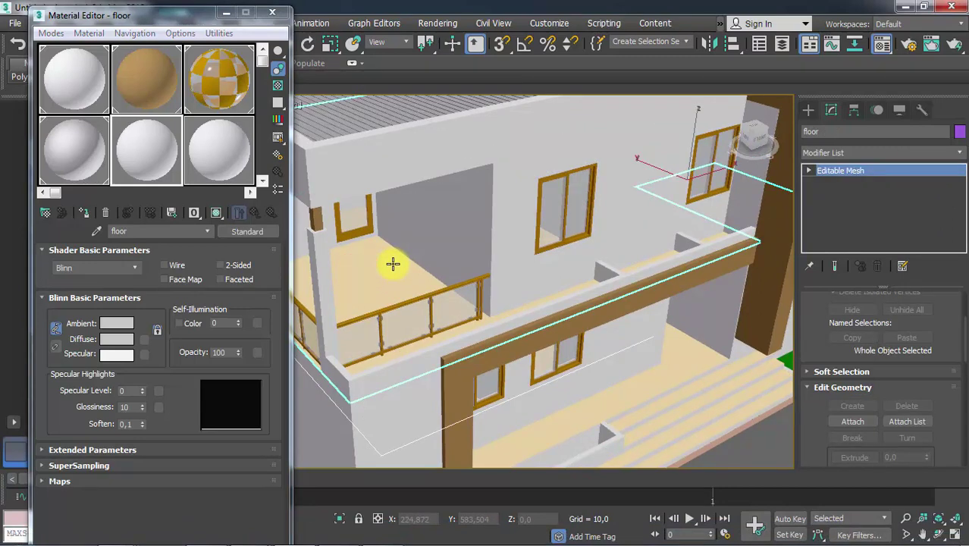
pyautogui.click(86, 216)
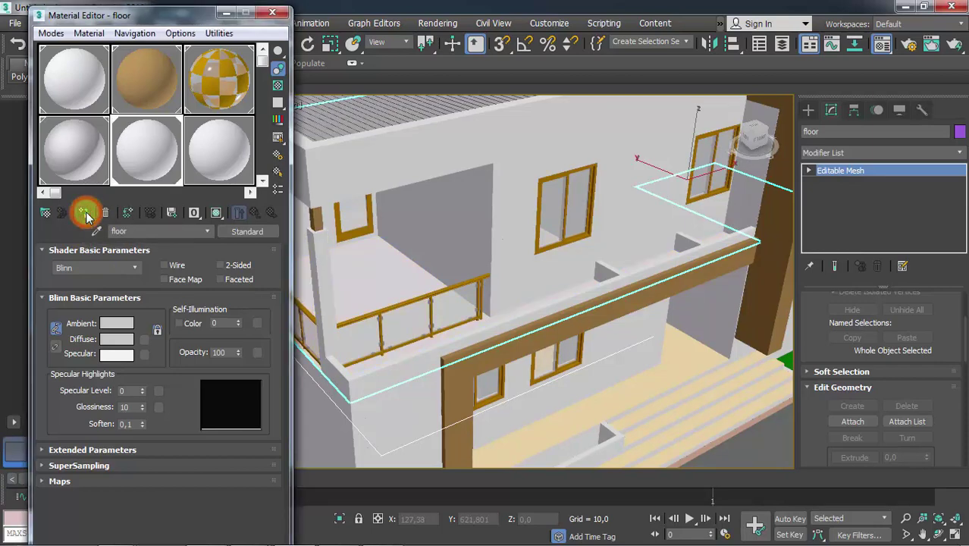
# Set the floor material's ambient and diffuse colour to a saturated pink with red 248, green 15 and blue 70.
pyautogui.click(122, 324)
pyautogui.moveTo(336, 152)
pyautogui.mouseDown()
pyautogui.moveTo(350, 103)
pyautogui.moveTo(334, 119)
pyautogui.moveTo(383, 152)
pyautogui.moveTo(393, 107)
pyautogui.mouseUp()
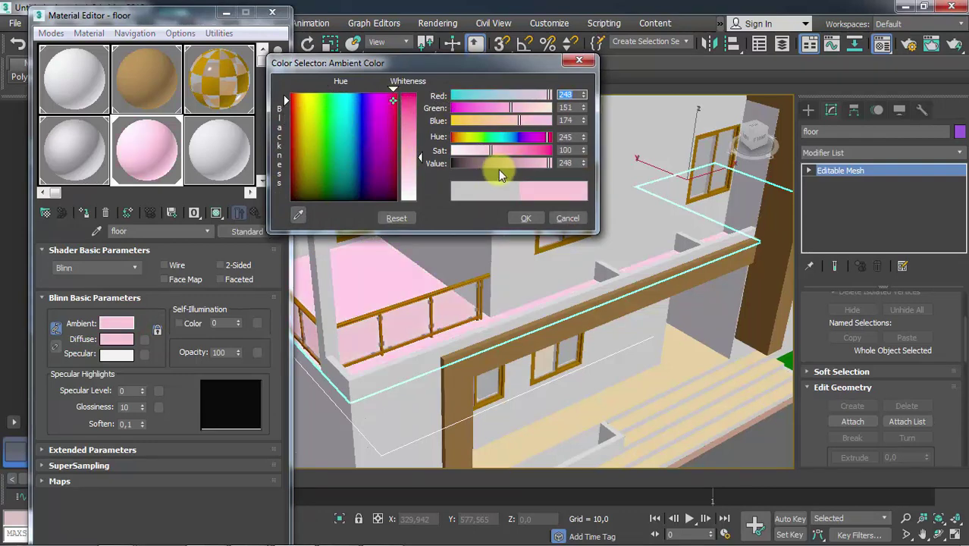
pyautogui.moveTo(529, 159)
pyautogui.mouseDown()
pyautogui.moveTo(536, 147)
pyautogui.moveTo(545, 152)
pyautogui.mouseUp()
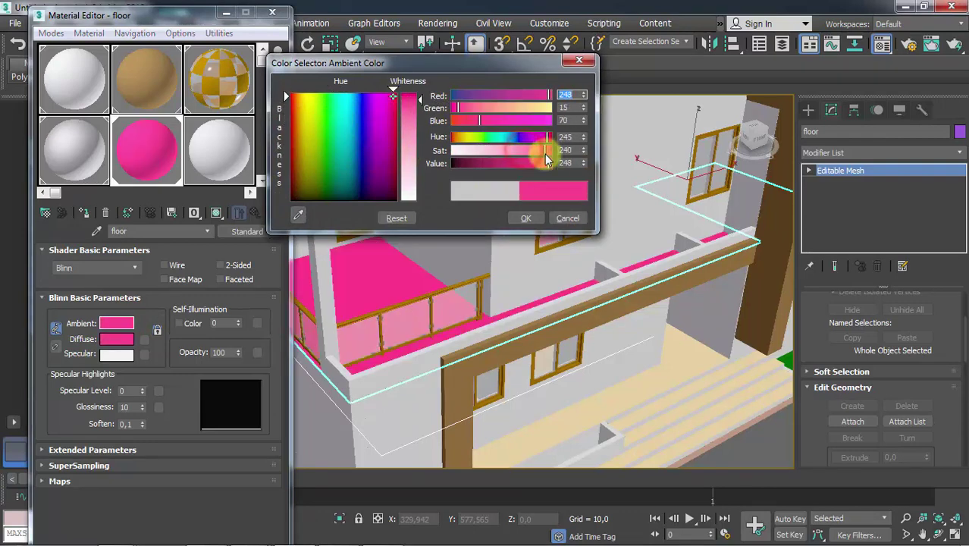
pyautogui.click(527, 219)
# Assign the pink floor material to the floor2 object at the entrance porch.
pyautogui.keyDown('alt'); pyautogui.moveTo(623, 305); pyautogui.dragTo(637, 328, button='middle'); pyautogui.keyUp('alt')
pyautogui.scroll(3, 637, 328)
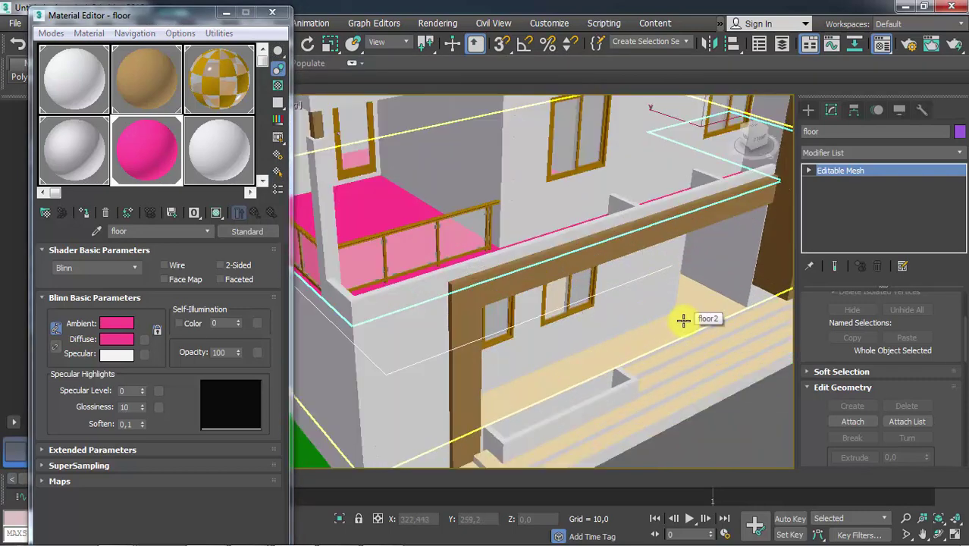
pyautogui.click(684, 321)
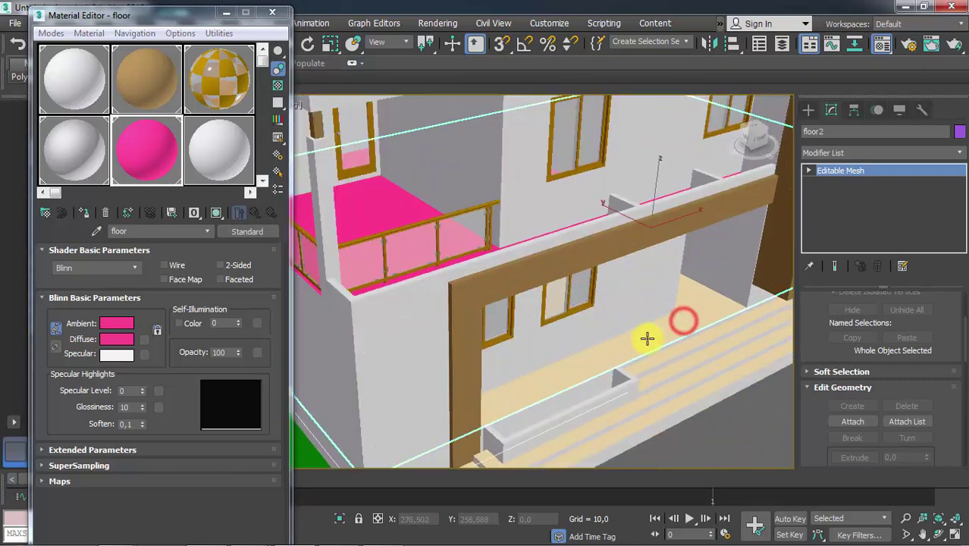
pyautogui.click(85, 215)
pyautogui.scroll(-6, 618, 369)
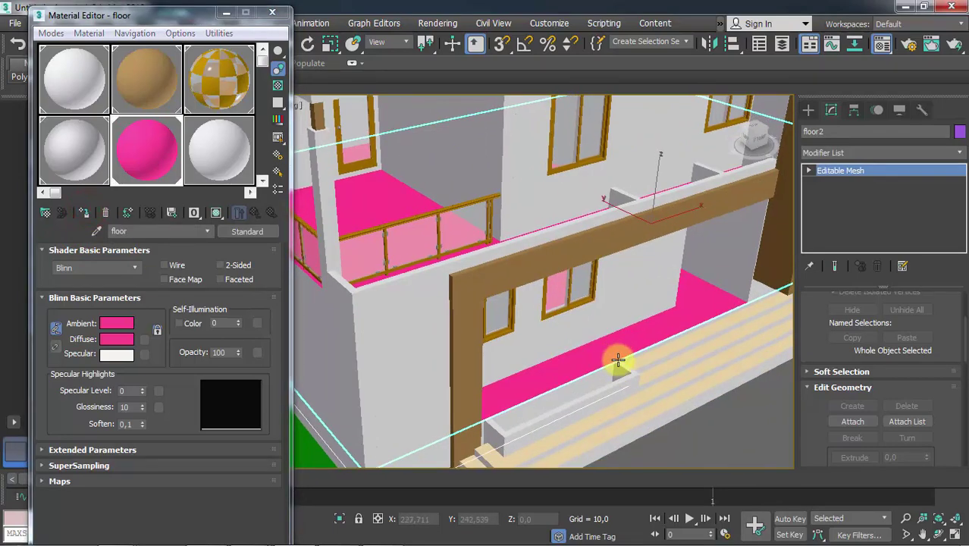
pyautogui.scroll(6, 621, 363)
pyautogui.scroll(1, 591, 363)
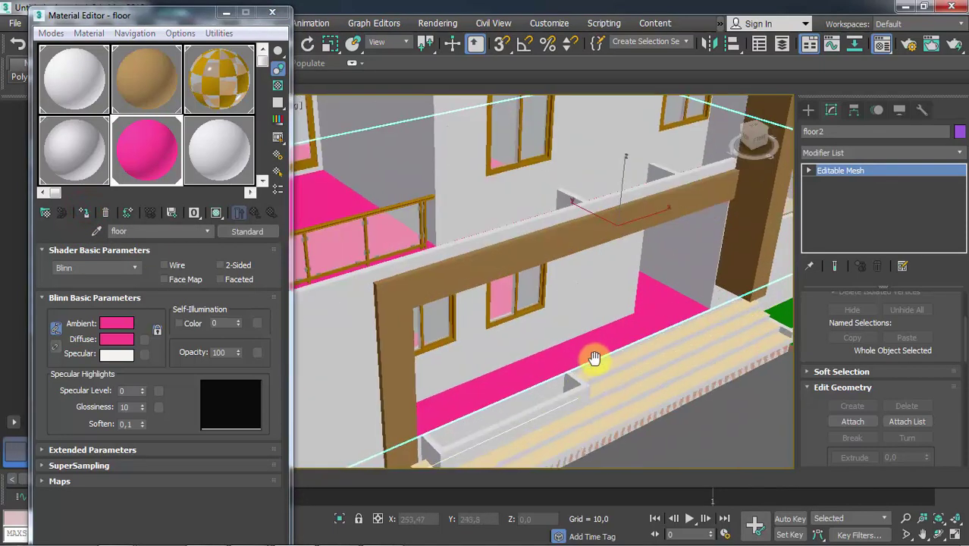
# Select the roof slab above the balcony and sample its material into the unused 09 - Default slot.
pyautogui.scroll(-5, 591, 359)
pyautogui.scroll(4, 588, 341)
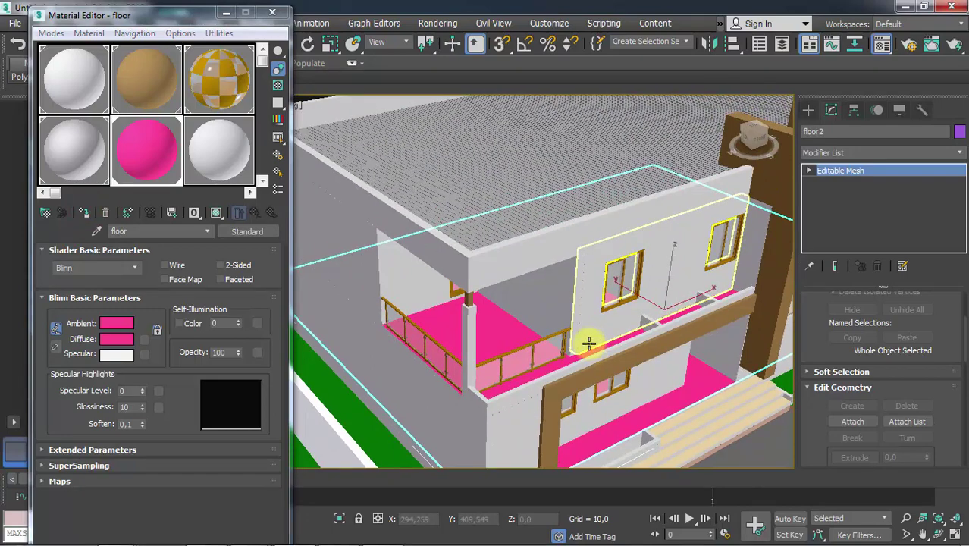
pyautogui.keyDown('alt'); pyautogui.moveTo(591, 359); pyautogui.dragTo(543, 243, button='middle'); pyautogui.keyUp('alt')
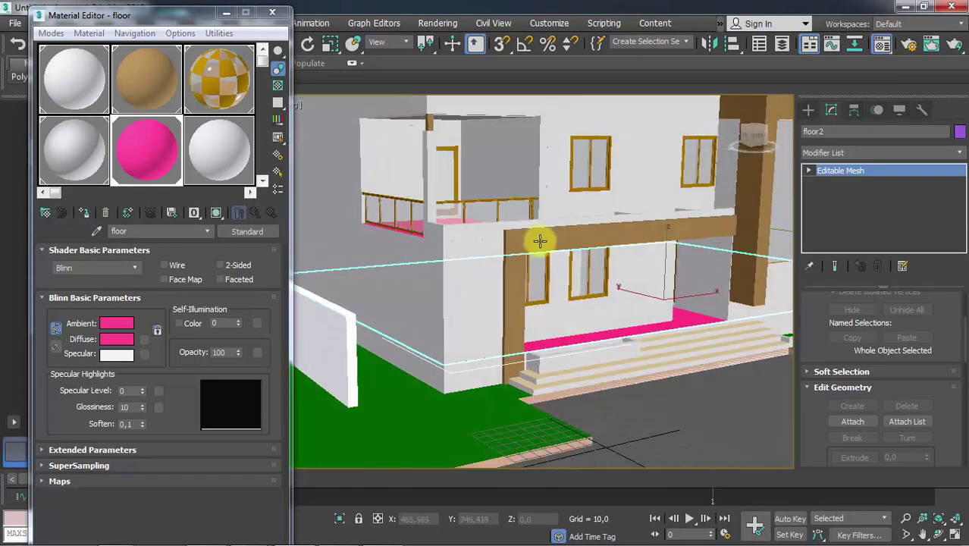
pyautogui.scroll(3, 548, 339)
pyautogui.keyDown('alt'); pyautogui.moveTo(548, 339); pyautogui.dragTo(462, 162, button='middle'); pyautogui.keyUp('alt')
pyautogui.scroll(5, 461, 162)
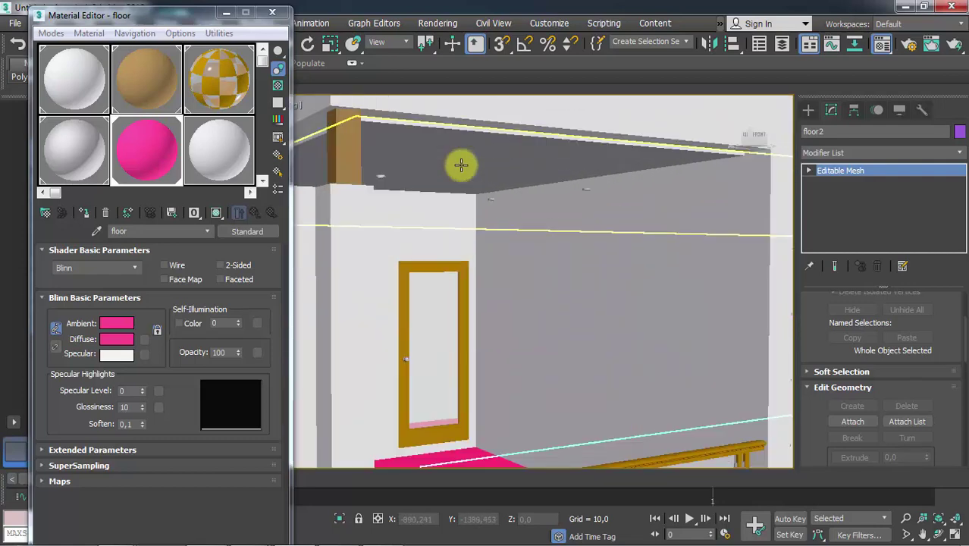
pyautogui.click(199, 155)
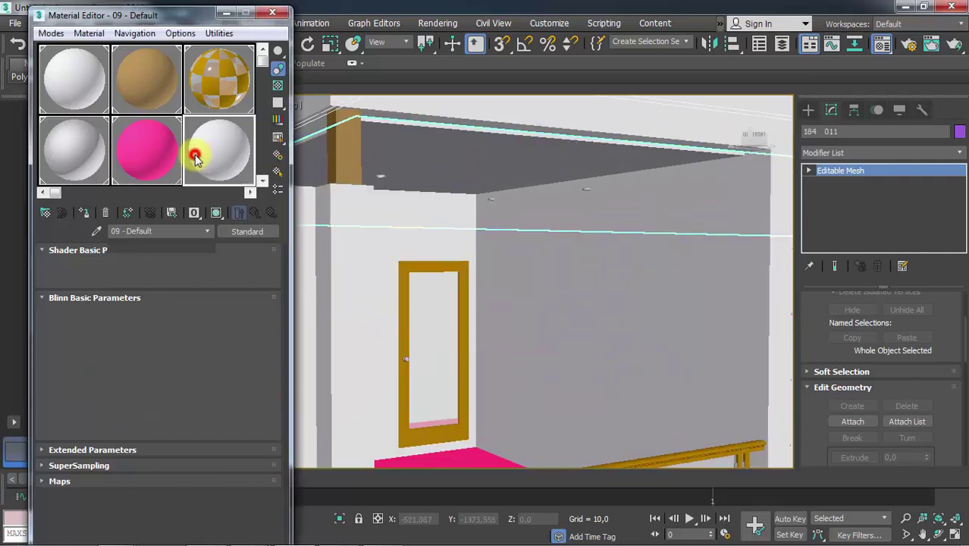
pyautogui.click(96, 232)
pyautogui.click(469, 161)
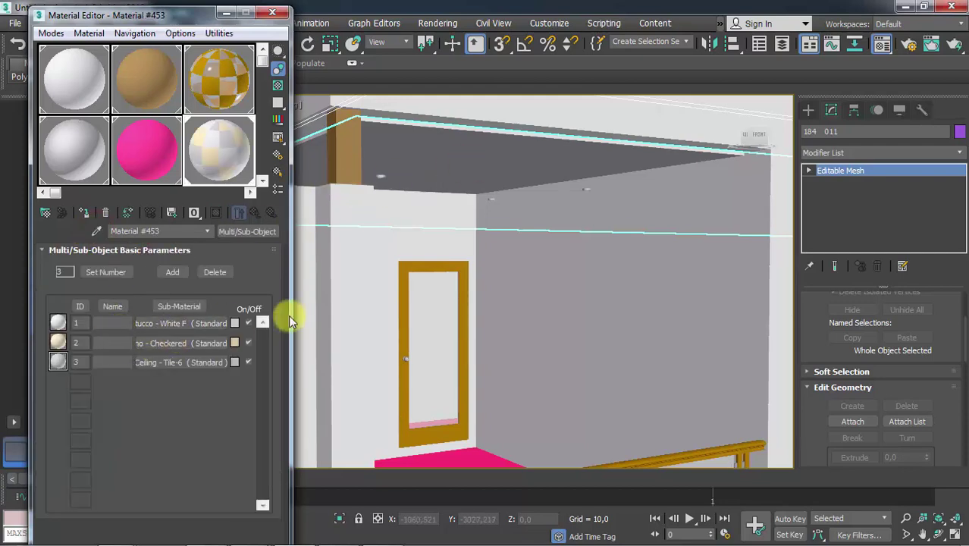
# Inspect the Stucco - White F sub-material of WALL1 with the whole house in view.
pyautogui.scroll(-10, 605, 317)
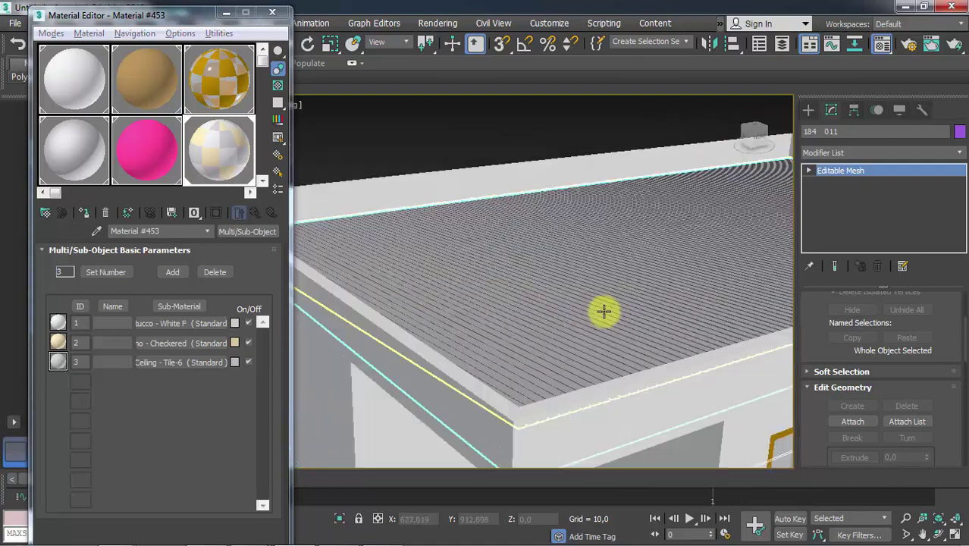
pyautogui.scroll(-5, 599, 296)
pyautogui.keyDown('alt'); pyautogui.moveTo(608, 292); pyautogui.dragTo(396, 372, button='middle'); pyautogui.keyUp('alt')
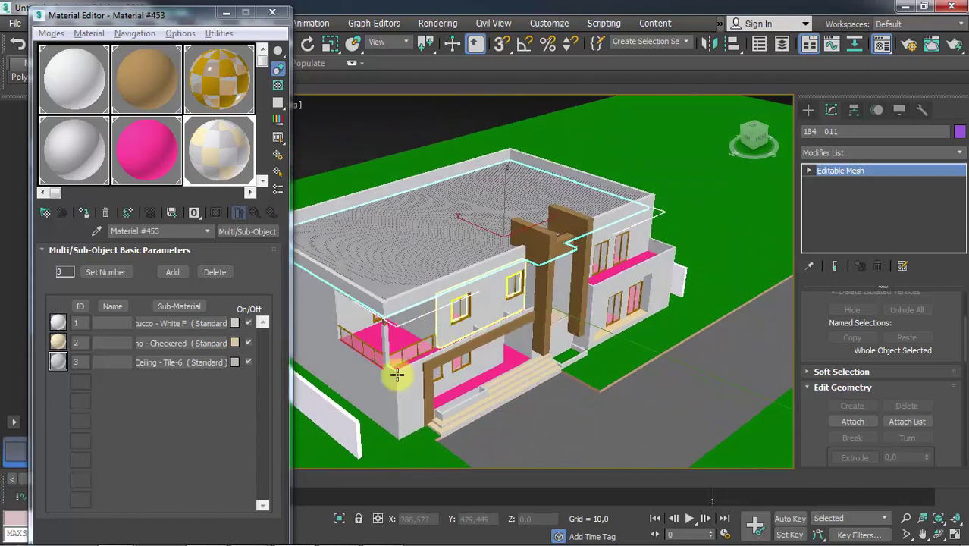
pyautogui.click(64, 76)
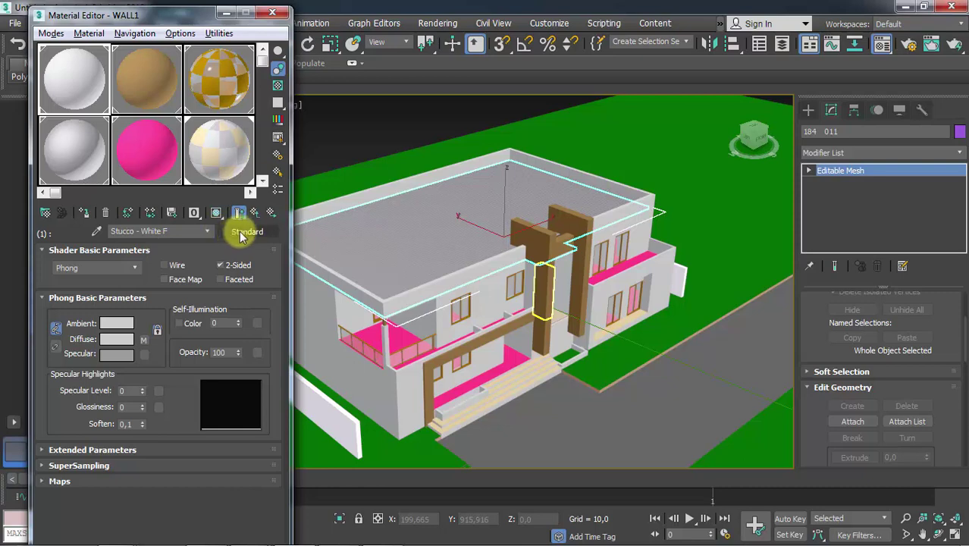
pyautogui.click(488, 261)
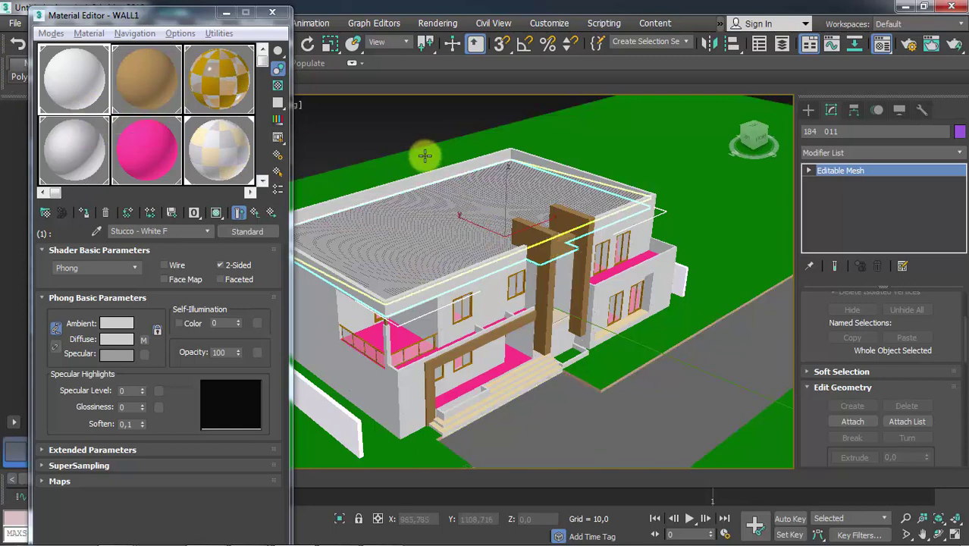
# Convert all scene materials with the V-Ray scene converter and open WALL1's converted Stucco - White F sub-material.
pyautogui.rightClick(460, 184)
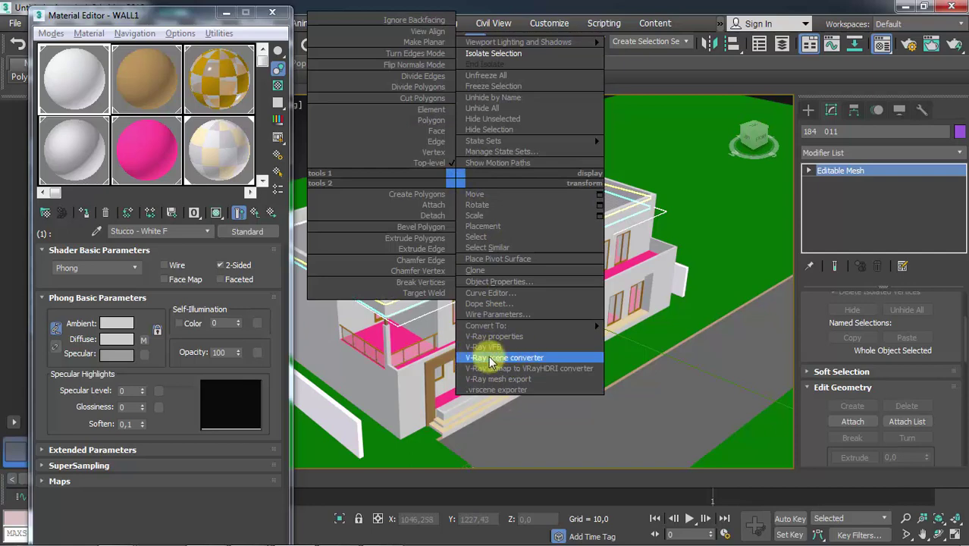
pyautogui.click(517, 357)
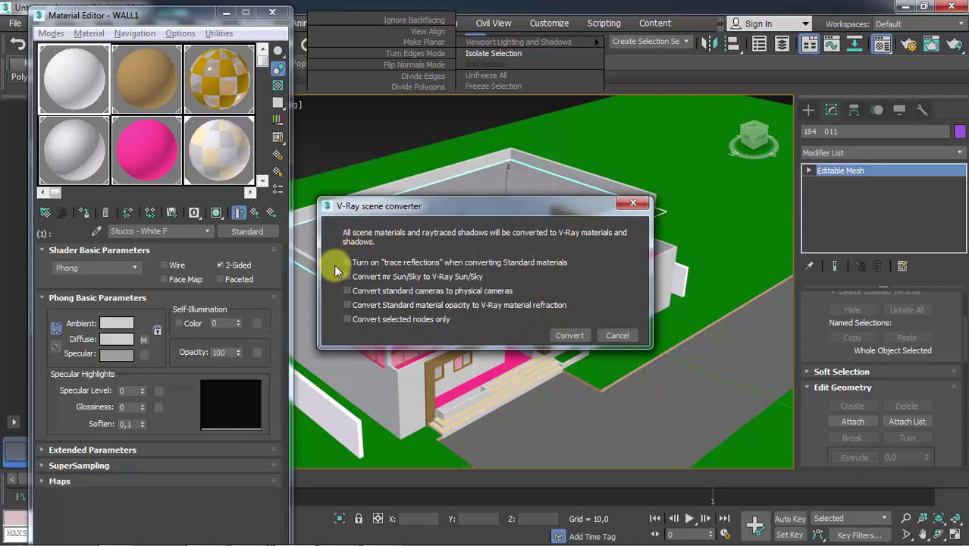
pyautogui.click(573, 335)
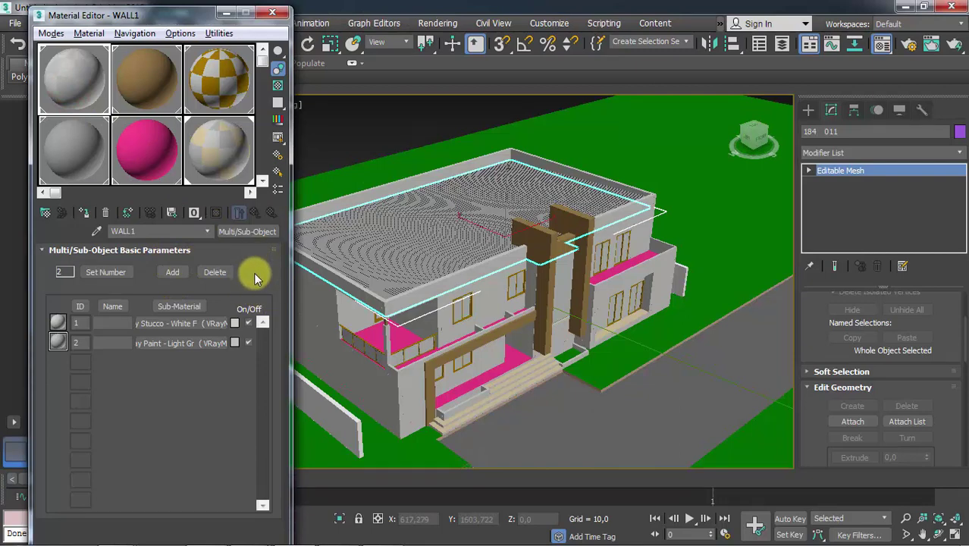
pyautogui.click(212, 319)
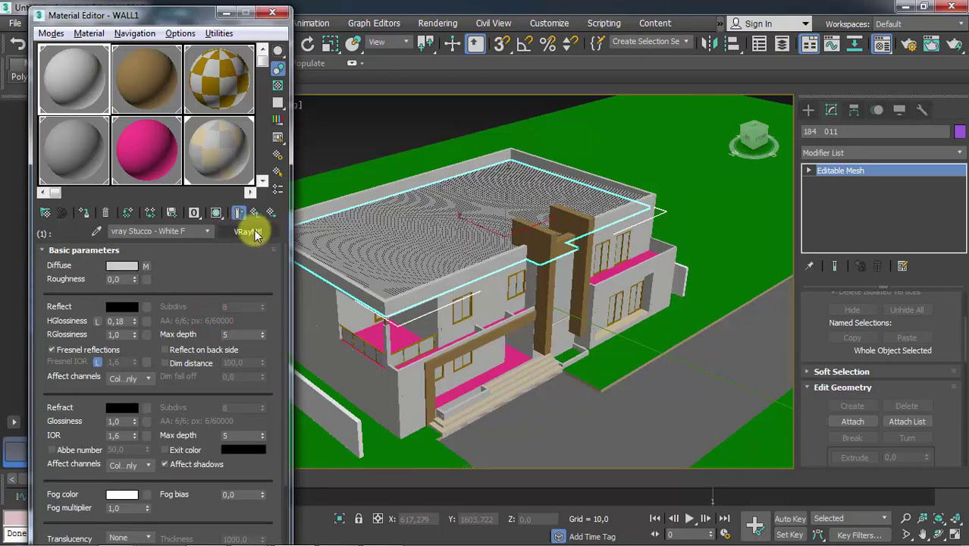